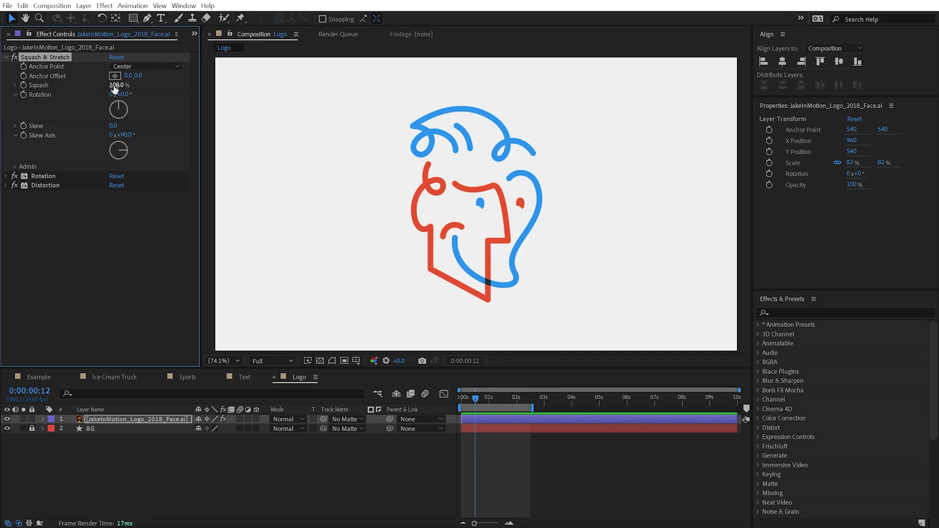
Step: Vary the logo's Squash value, then anchor the squash at Bottom and then back at Center
mouse_move(114, 88)
left_mouse_down()
mouse_move(142, 84)
mouse_move(105, 83)
mouse_move(128, 80)
left_mouse_up()
left_click(149, 67)
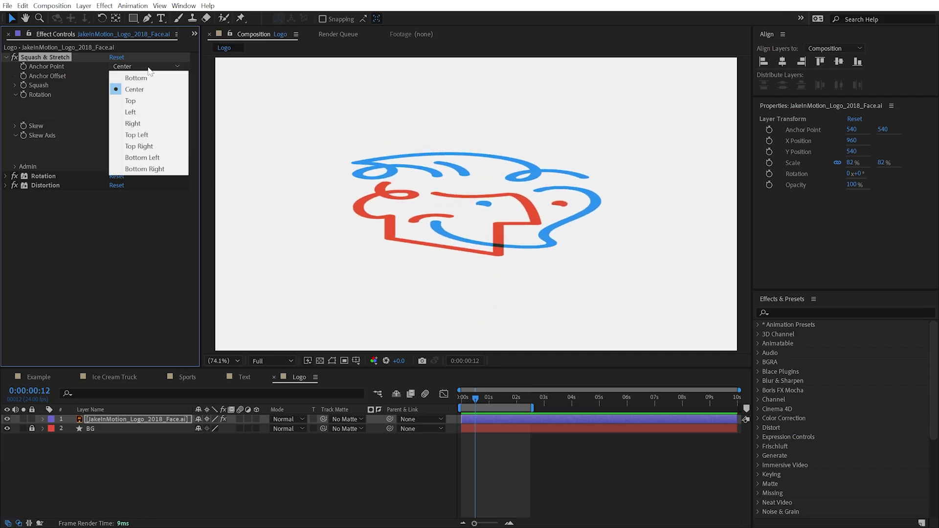
left_click(139, 78)
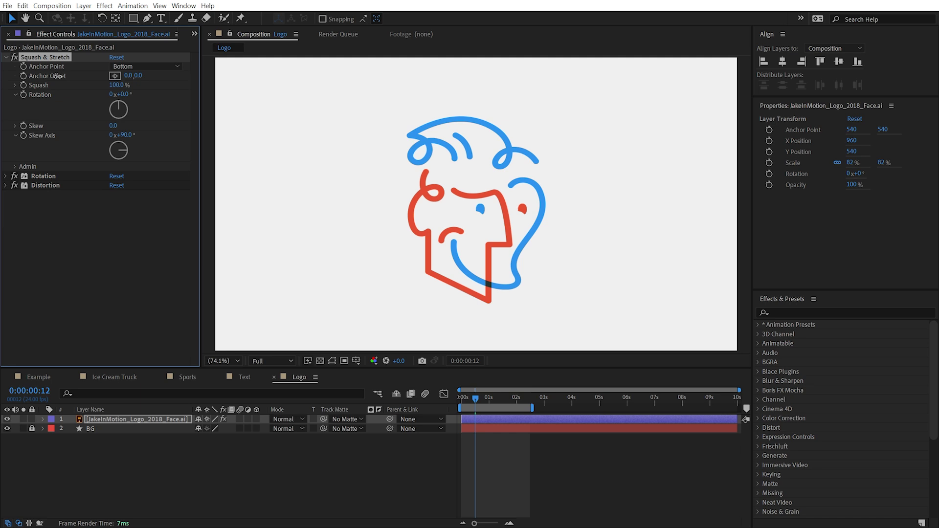
left_click(145, 67)
left_click(143, 87)
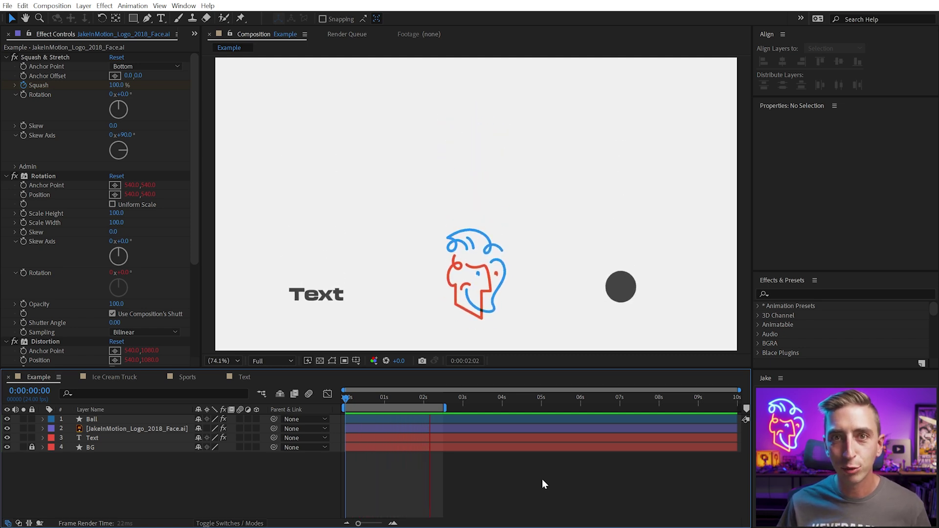
Step: Stop the preview at frame 17 and reveal the Text layer's keyframed Squash & Stretch properties
key("space")
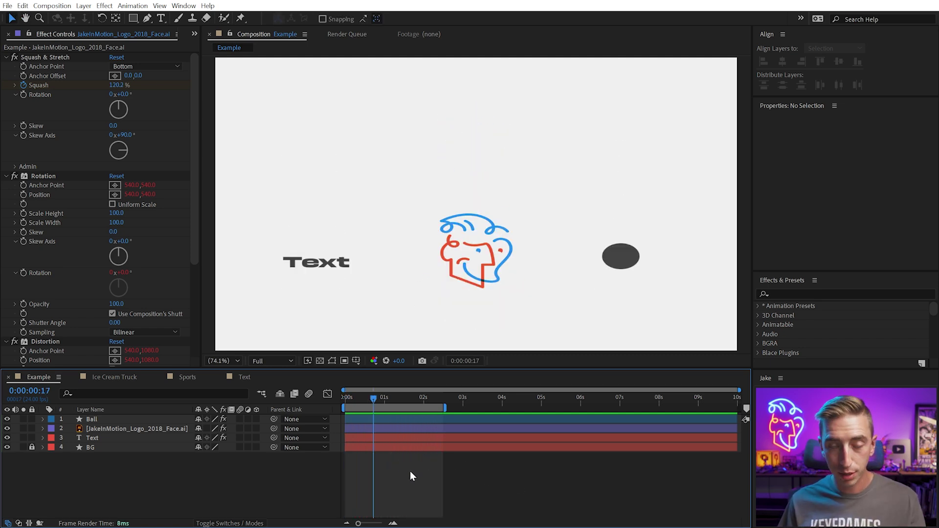
left_click(345, 267)
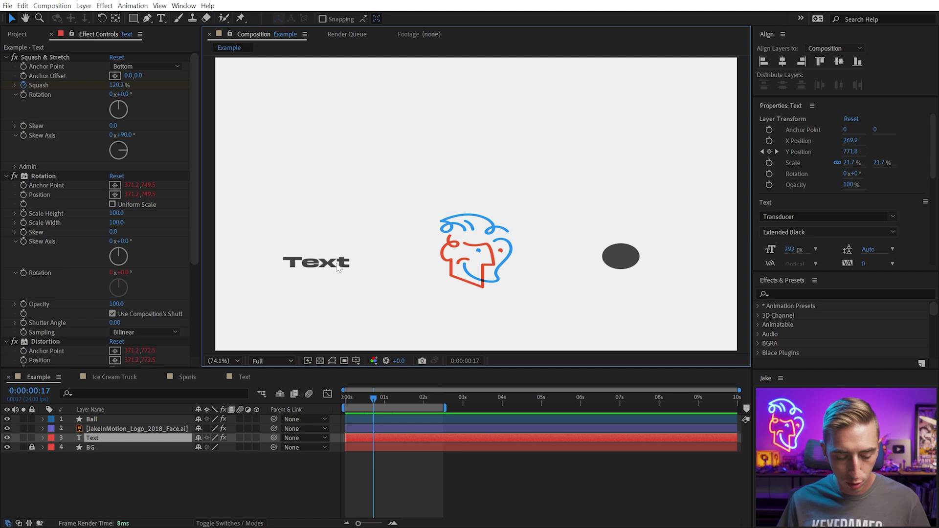
key("u")
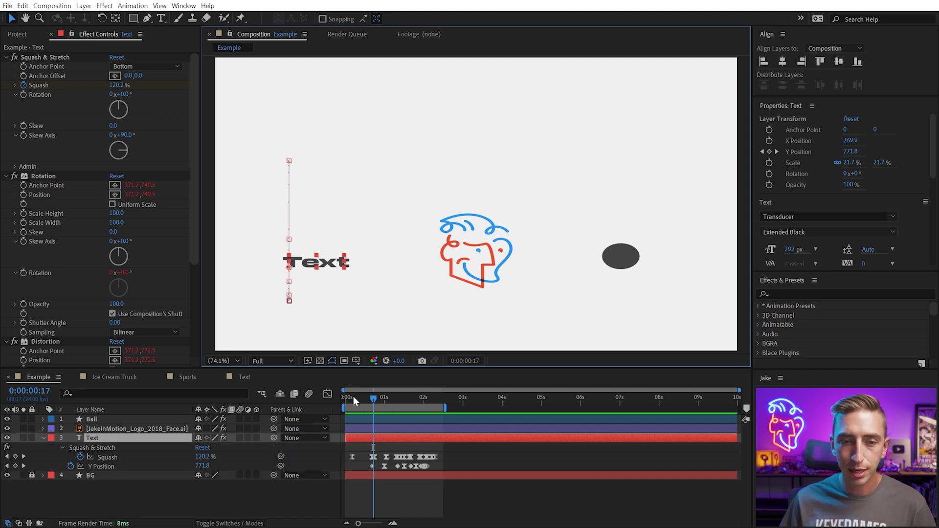
left_click(49, 57)
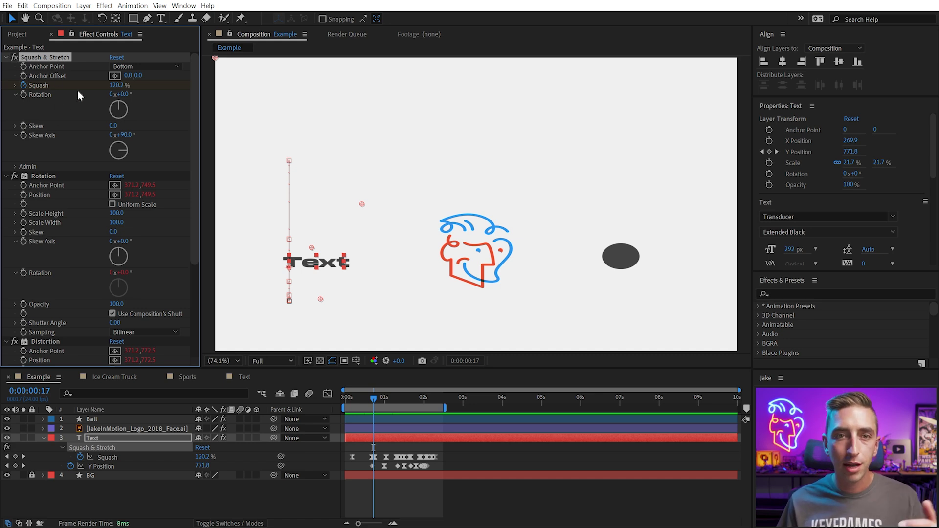
scroll(84, 135, "down", 3)
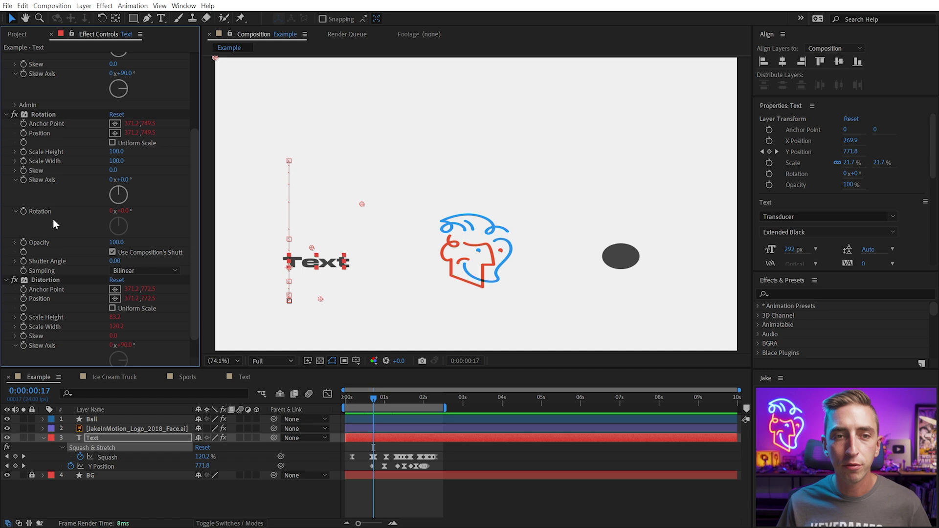
scroll(53, 219, "up", 4)
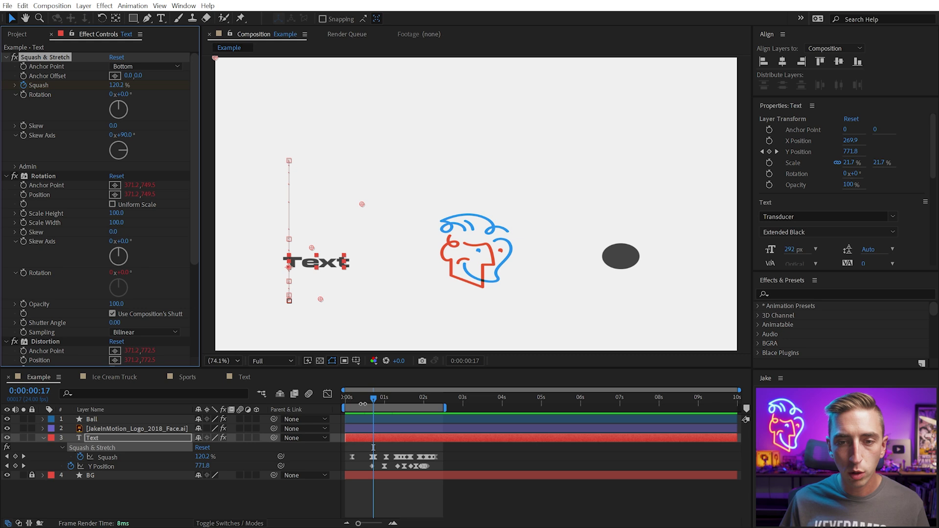
left_click_drag(363, 402, 360, 401)
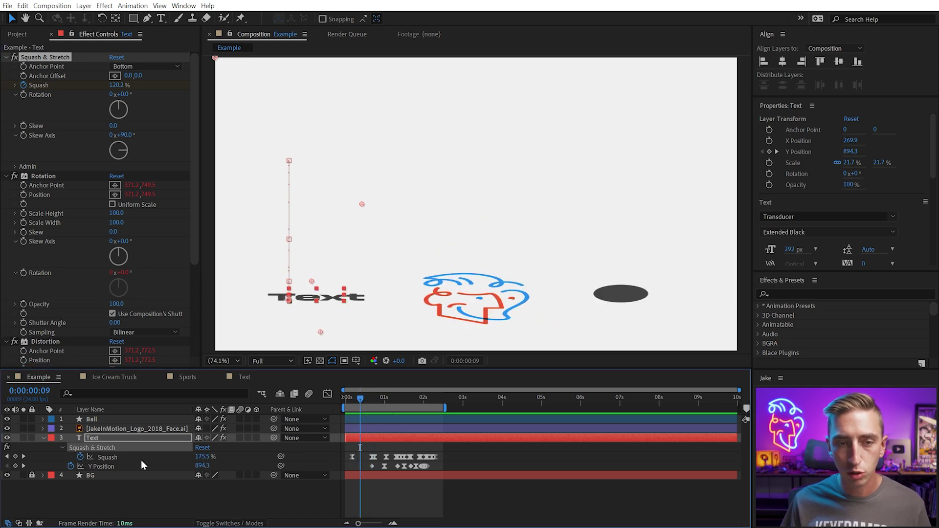
key("F2")
left_click_drag(202, 454, 136, 410)
key("Delete")
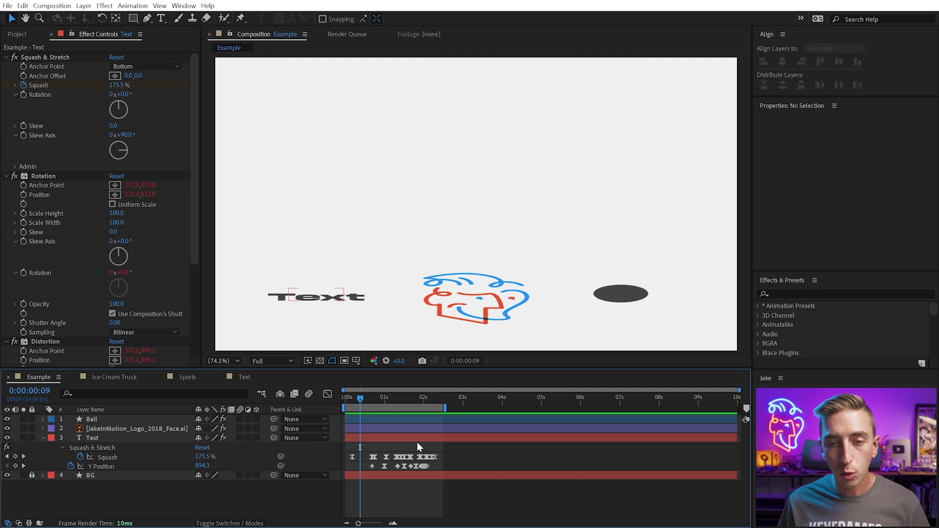
mouse_move(359, 400)
left_mouse_down()
mouse_move(414, 401)
mouse_move(373, 409)
left_mouse_up()
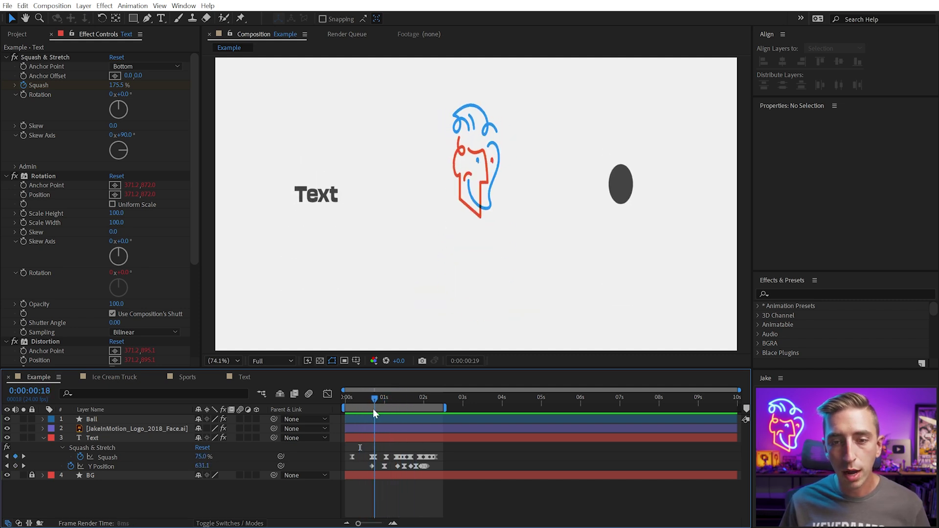
left_click(227, 438)
key("Home")
key("space")
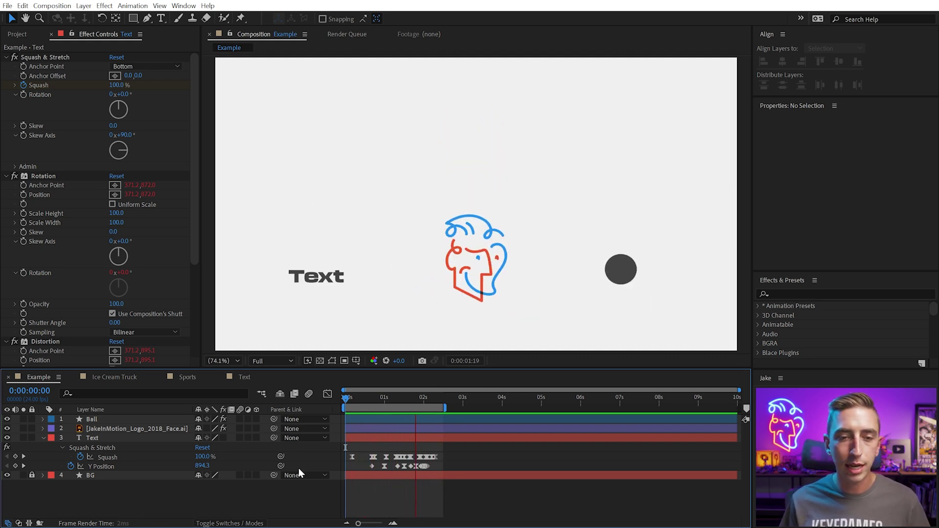
left_click(223, 438)
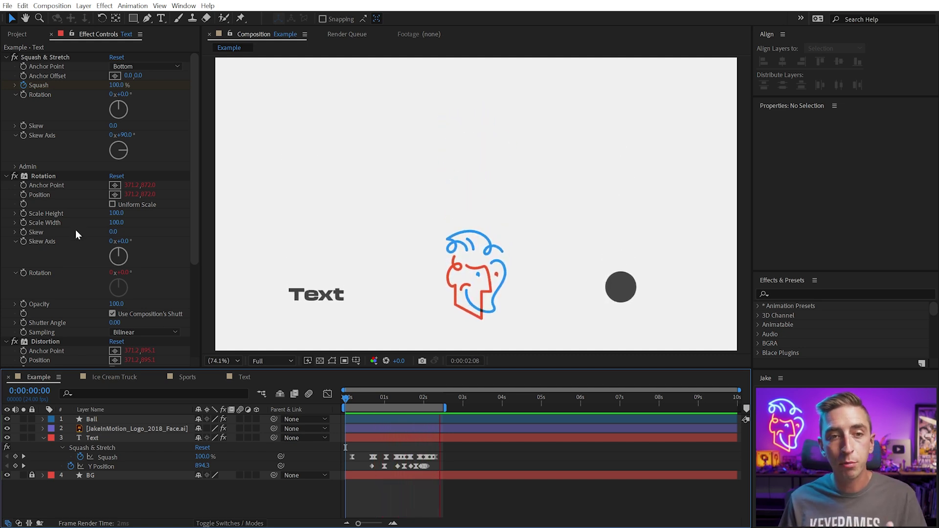
Step: Collapse the text's Rotation and Distortion effects and reselect its Squash & Stretch effect
scroll(54, 215, "down", 5)
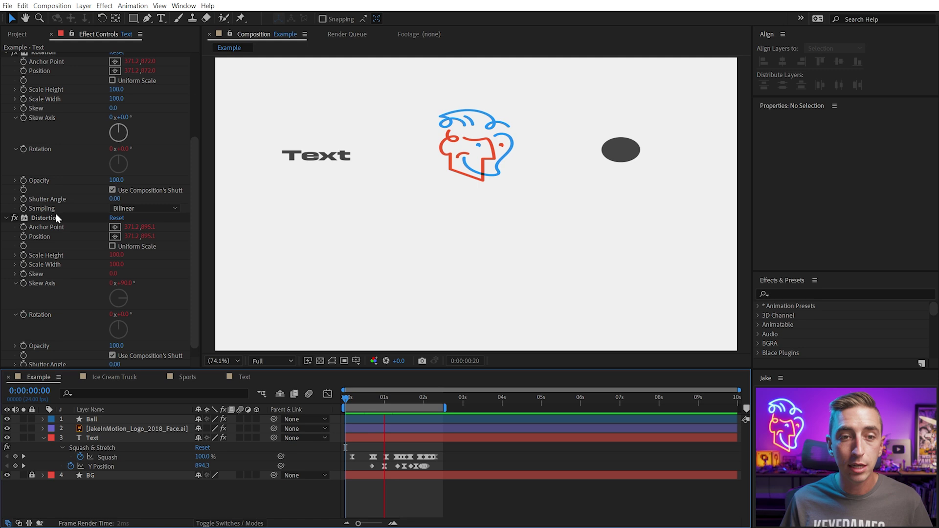
scroll(55, 213, "up", 5)
left_click(43, 177)
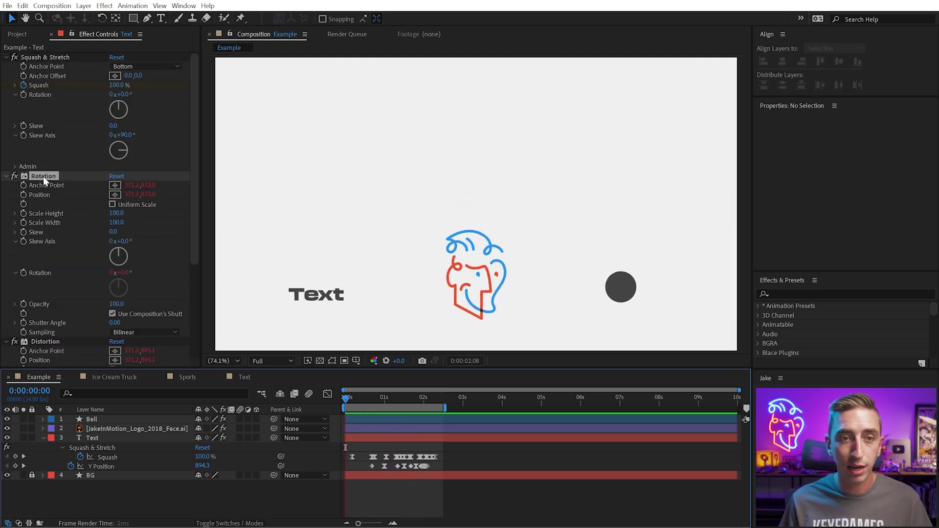
left_click(8, 177)
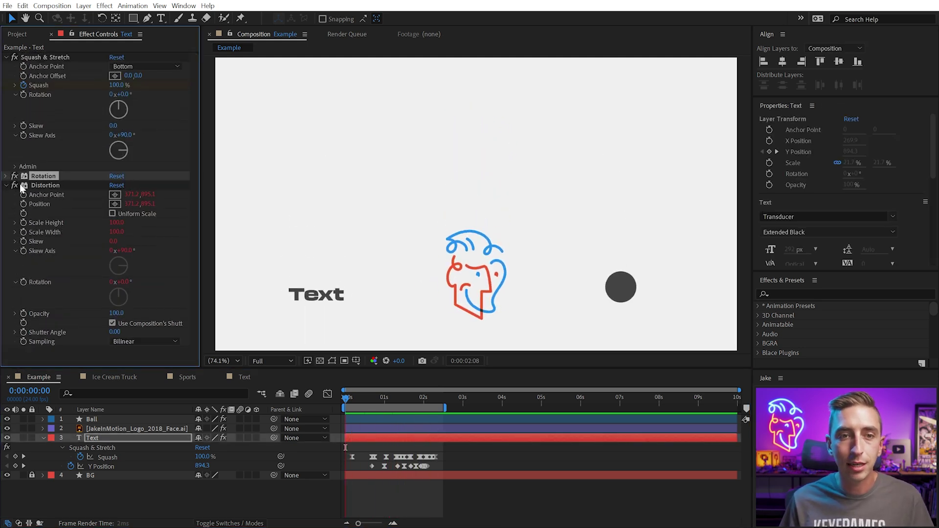
left_click(22, 187)
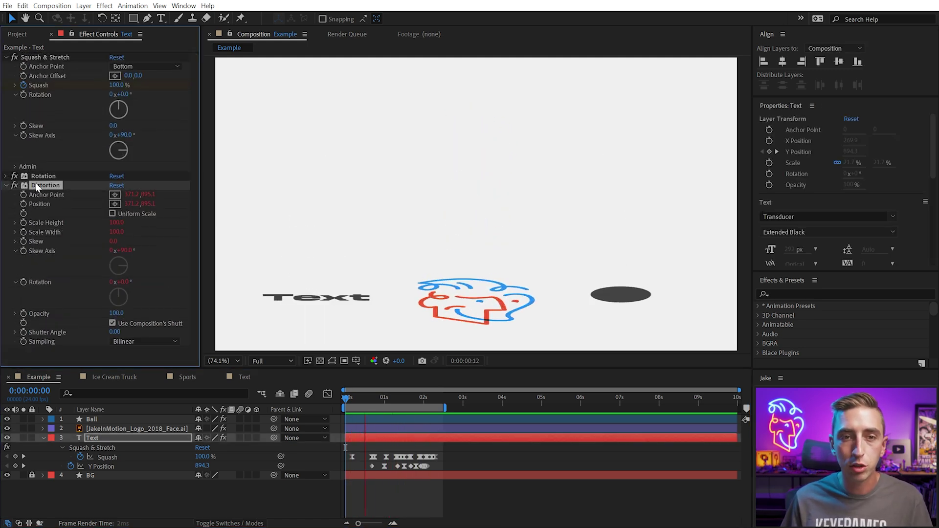
left_click(6, 186)
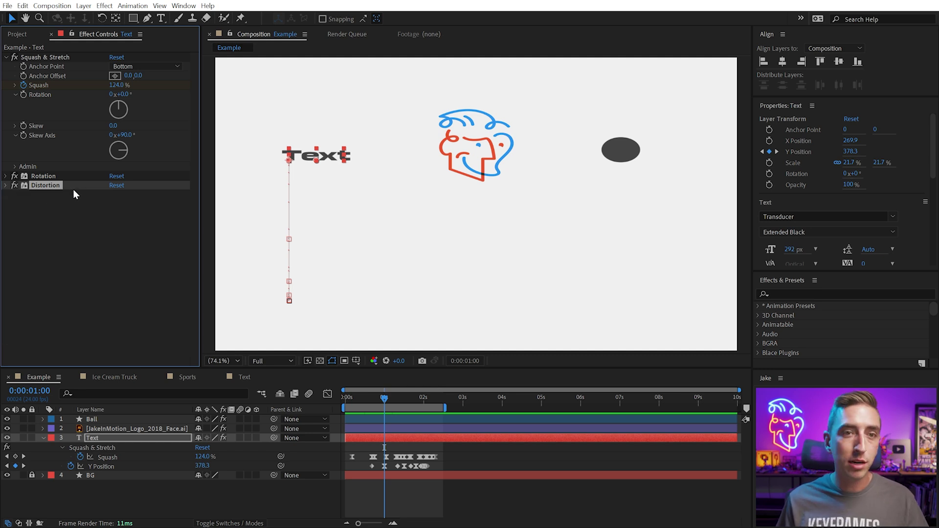
left_click(47, 58)
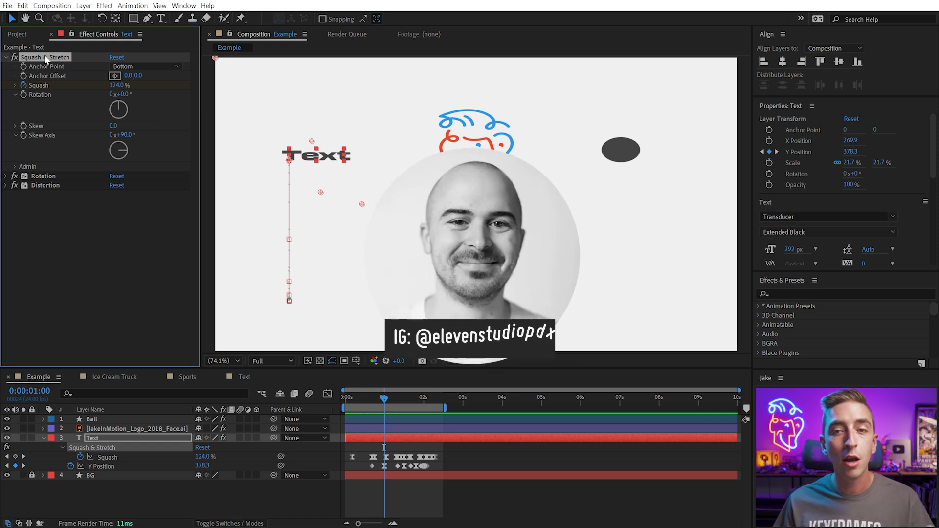
left_click(101, 442)
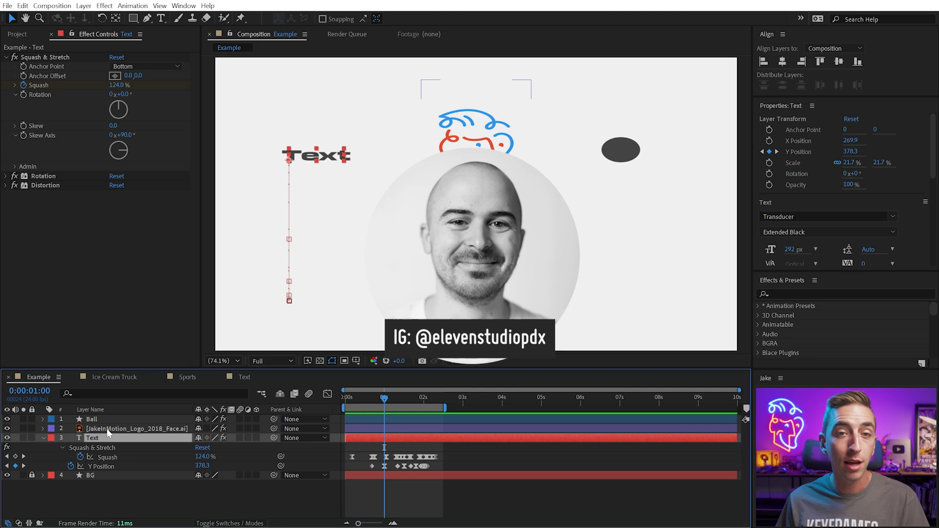
left_click(108, 429)
left_click(108, 438)
left_click(110, 429)
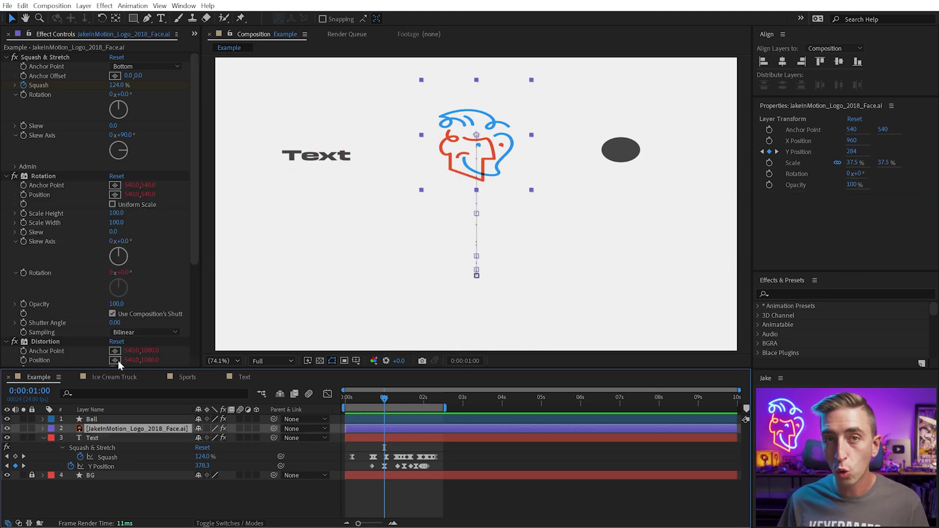
left_click(373, 459)
left_click(476, 447)
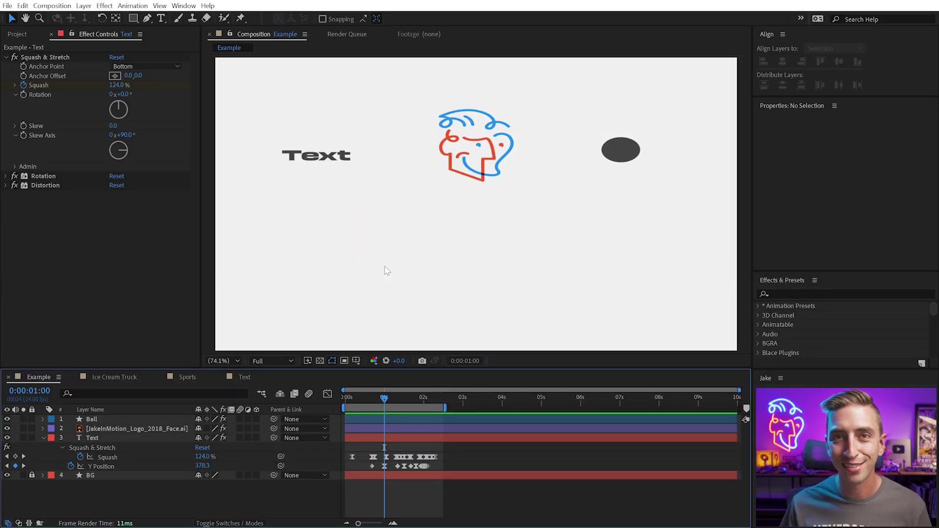
Step: Scrub the animation and toggle continuous rasterizing on the face logo on and back off
left_click_drag(384, 395, 379, 392)
left_click(466, 168)
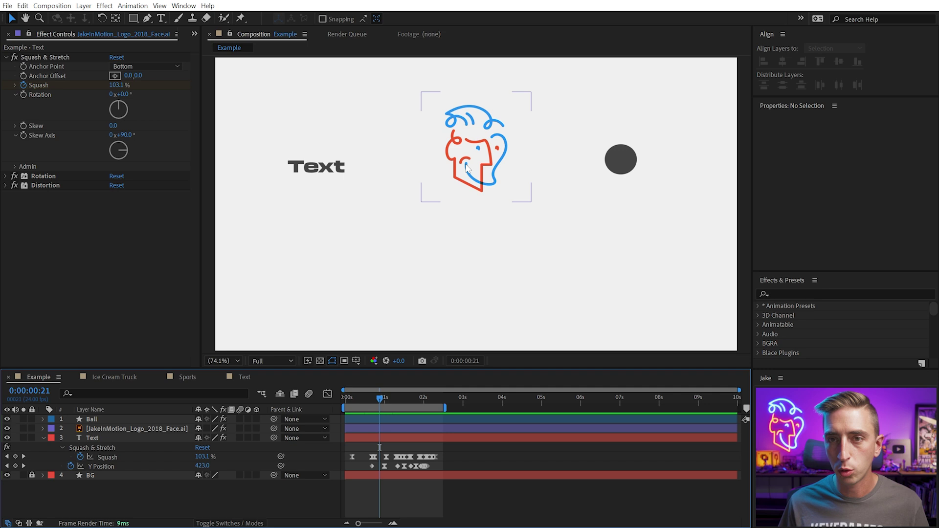
left_click(466, 168)
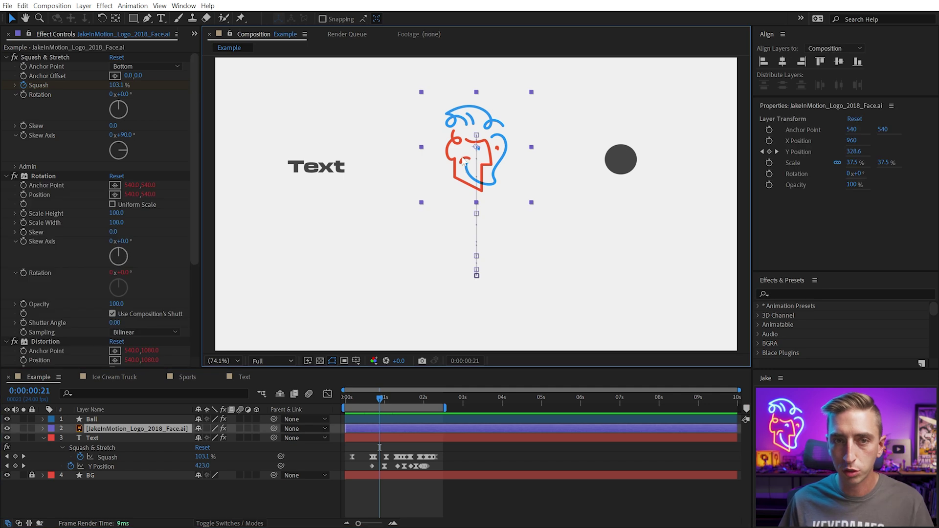
left_click(208, 428)
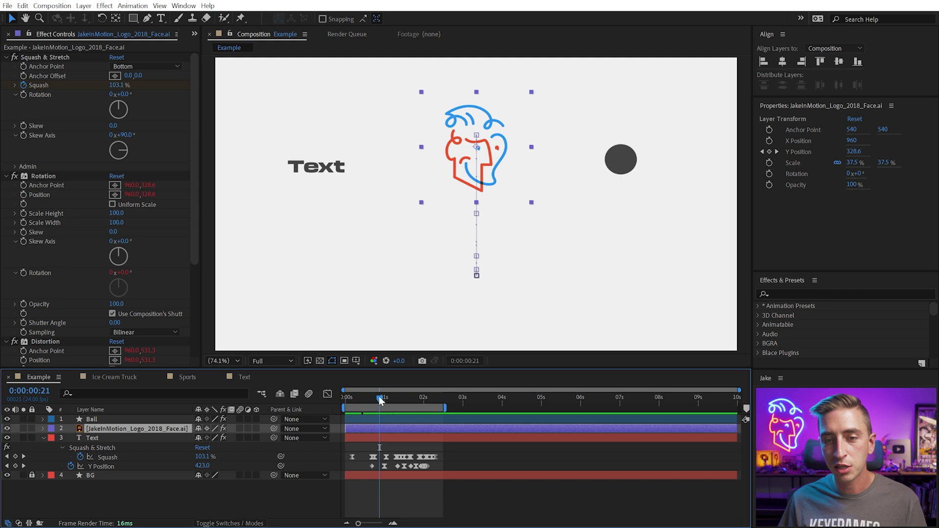
left_click_drag(381, 401, 362, 400)
left_click(206, 428)
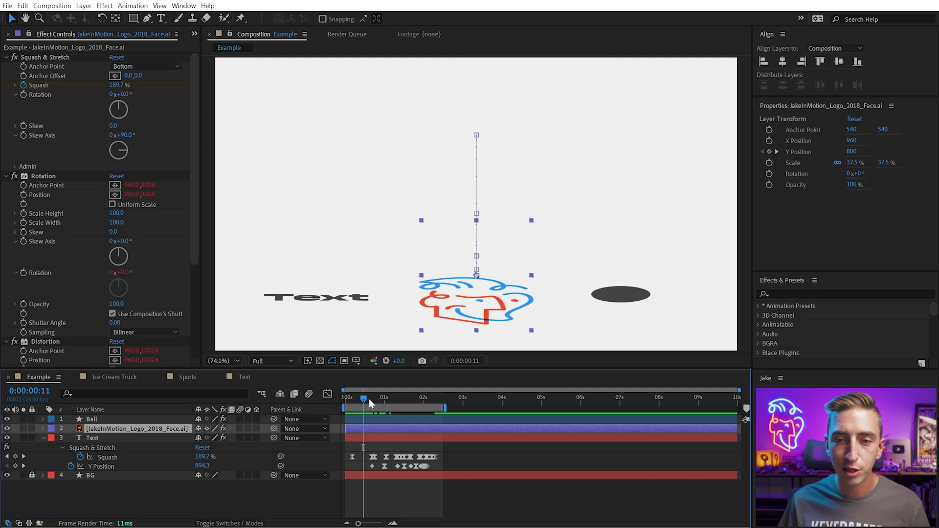
mouse_move(369, 398)
left_mouse_down()
mouse_move(384, 403)
mouse_move(376, 406)
left_mouse_up()
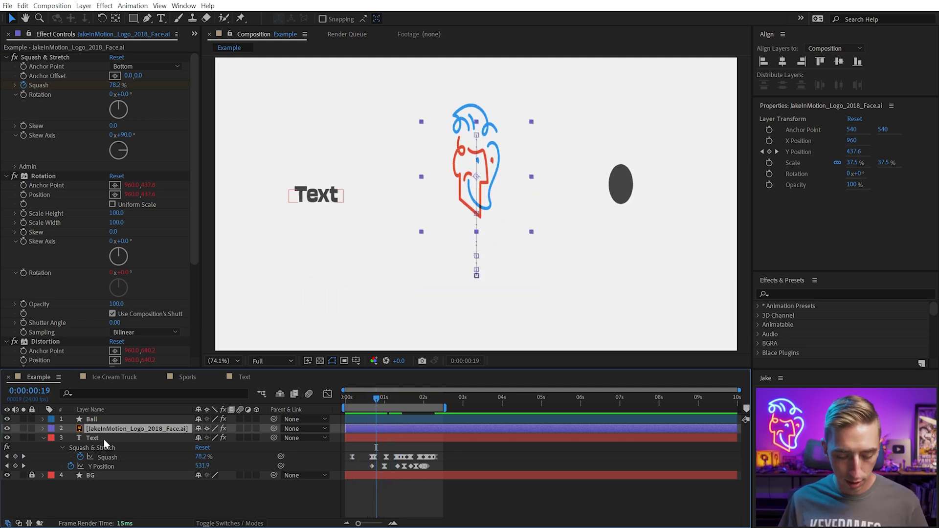
Step: Remove the face logo's Squash and Y Position keyframes and reset Squash to 100%
key("u")
left_click(80, 448)
left_click(71, 457)
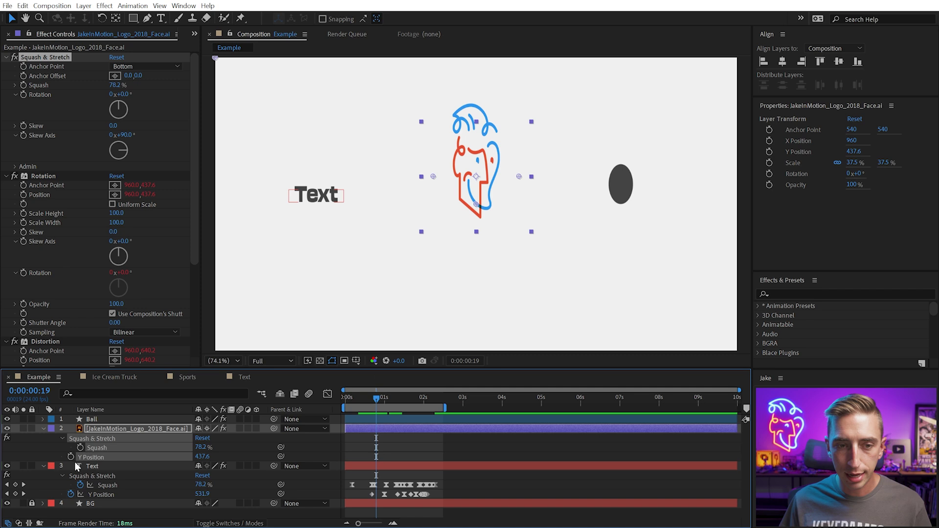
left_click(203, 438)
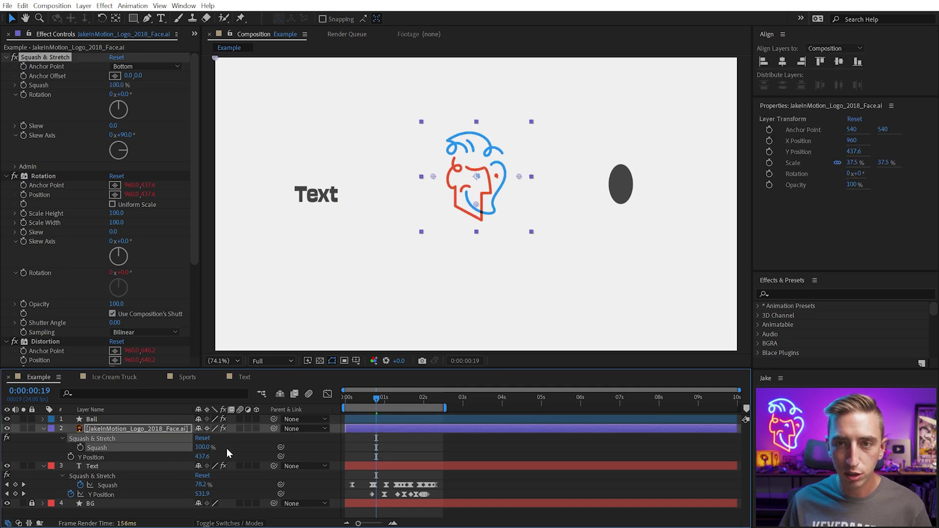
Step: Hide the Ball and Text layers so only the face logo shows
left_click(43, 466)
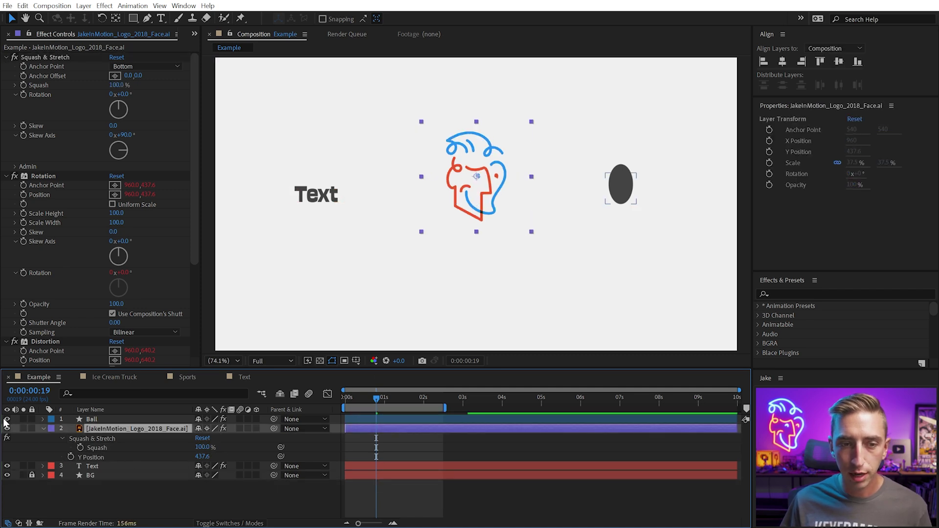
left_click(7, 419)
left_click(7, 466)
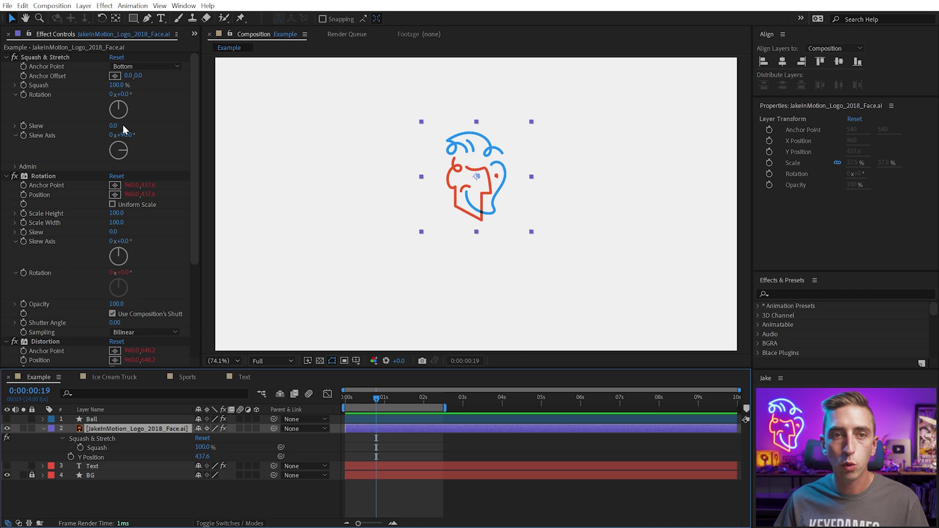
Step: Collapse Rotation and Distortion, keep the squash anchored at Bottom, and test-squash the logo
left_click(6, 177)
left_click(7, 185)
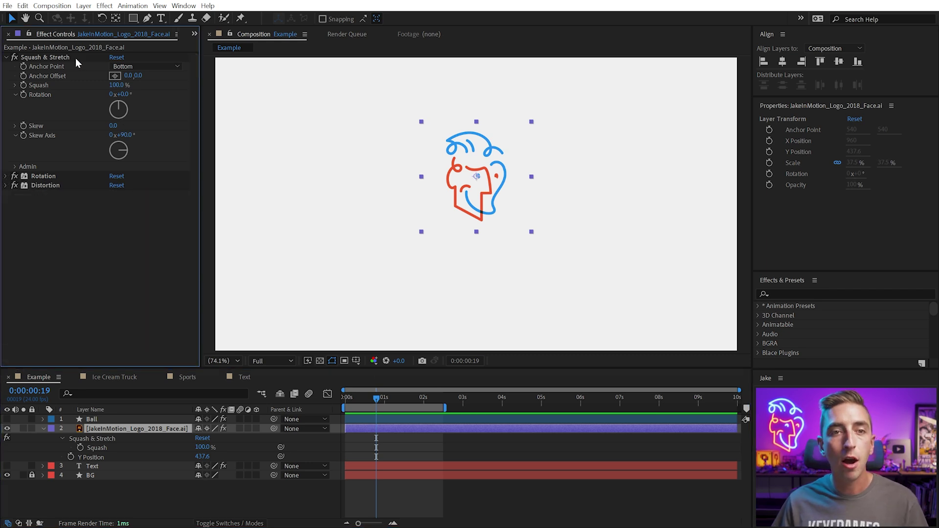
left_click(147, 67)
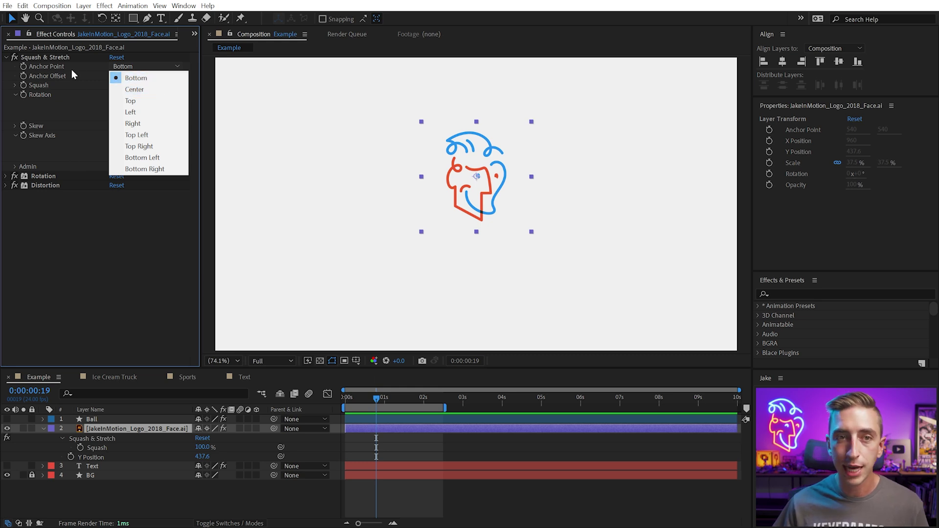
left_click(132, 78)
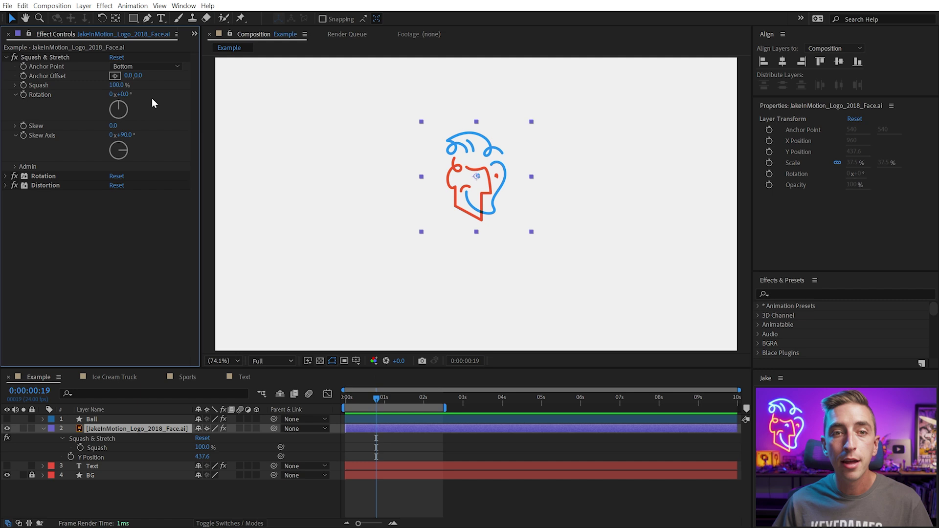
mouse_move(116, 85)
left_mouse_down()
mouse_move(98, 84)
mouse_move(123, 82)
mouse_move(100, 84)
mouse_move(114, 84)
left_mouse_up()
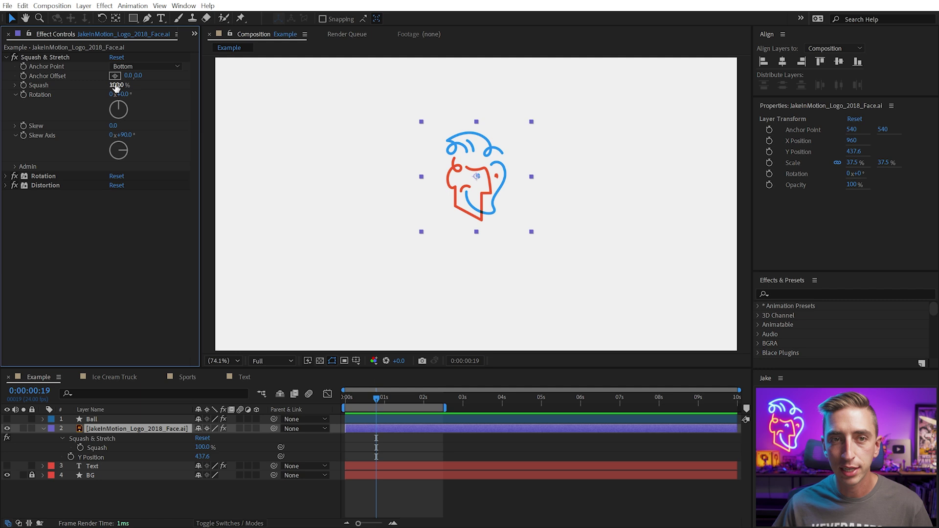
Step: Squash the logo wide and flat to 146.0% and move Anchor Offset to 0.0, -97.0
left_click_drag(116, 87, 89, 73)
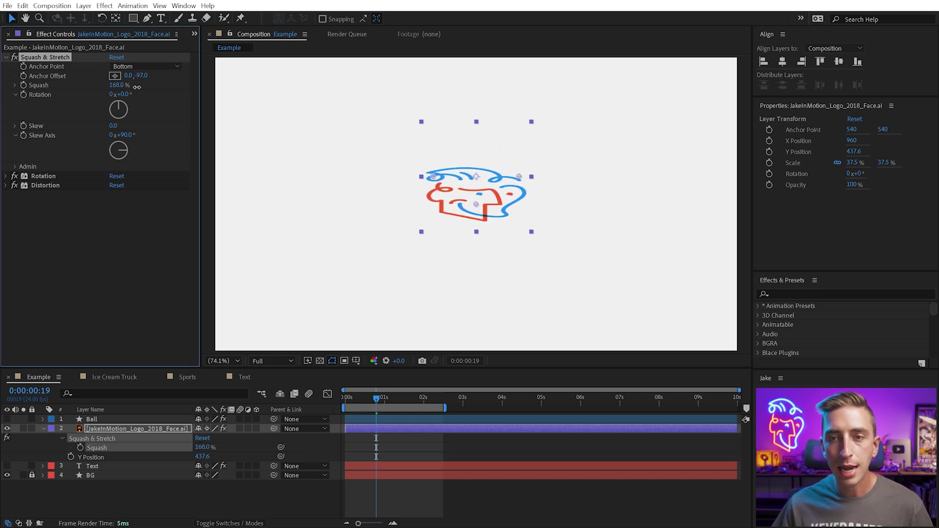
left_click_drag(92, 88, 179, 122)
key("ctrl+z")
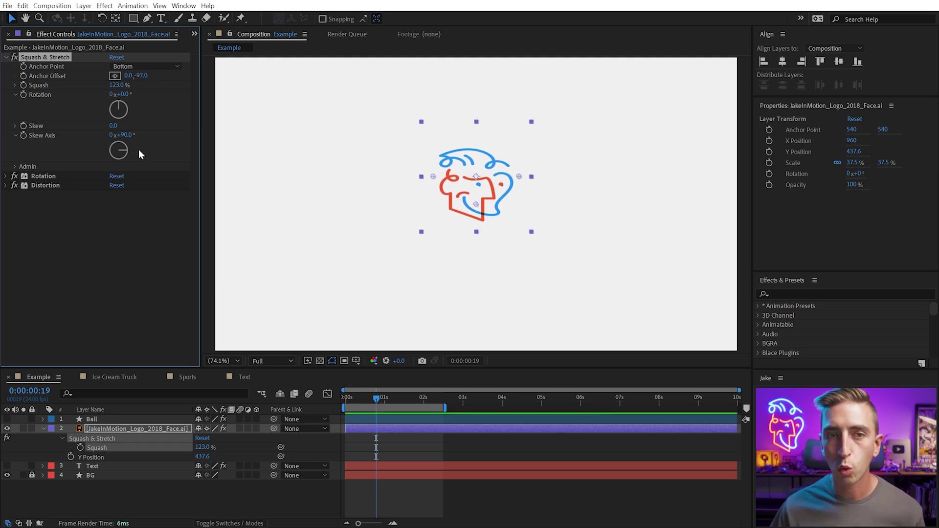
mouse_move(136, 78)
left_mouse_down()
mouse_move(101, 82)
mouse_move(142, 82)
left_mouse_up()
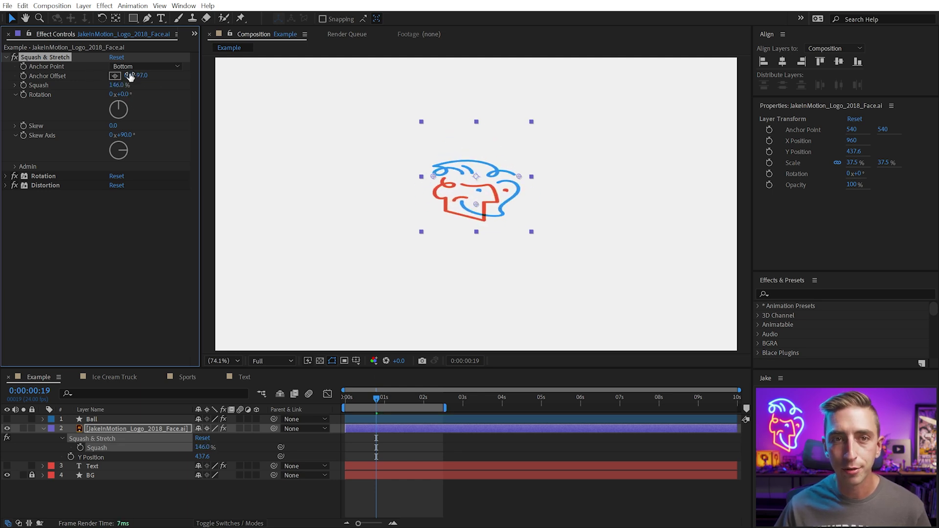
Step: Anchor the logo's squash at Center with a 0 Anchor Offset and squash it tall and thin
left_click(145, 66)
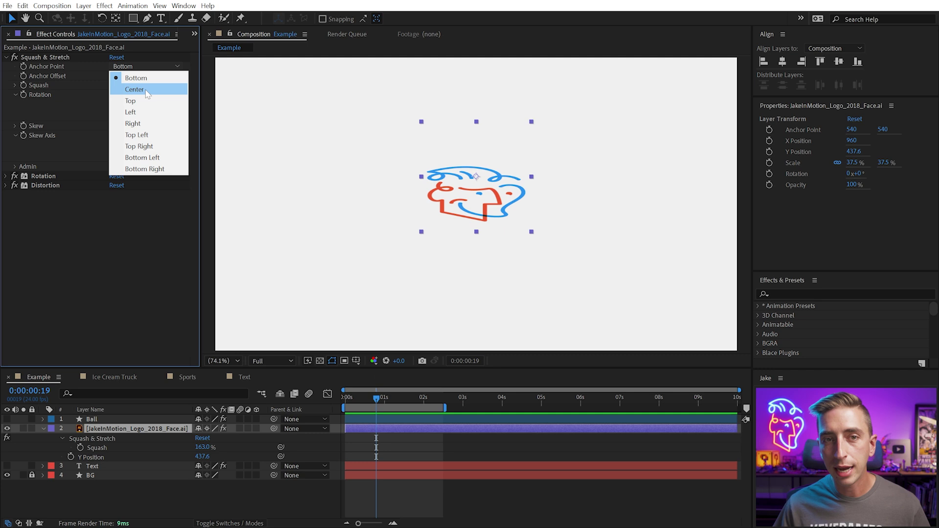
left_click(146, 90)
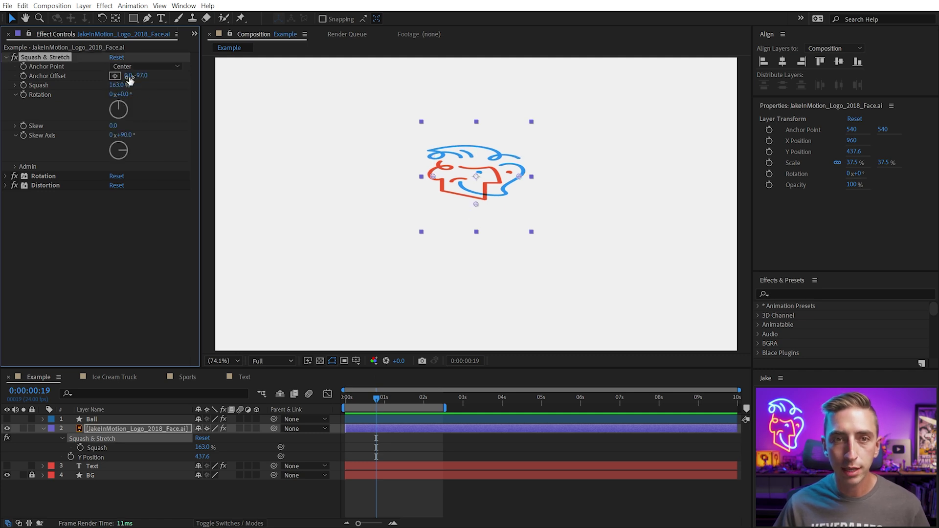
type("0")
key("Return")
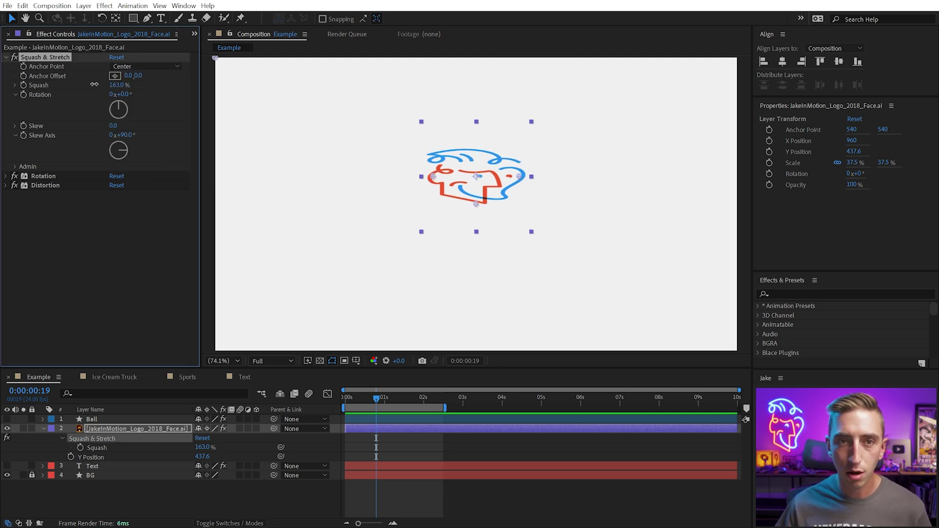
mouse_move(94, 85)
left_mouse_down()
mouse_move(131, 93)
mouse_move(130, 81)
mouse_move(82, 84)
mouse_move(174, 87)
mouse_move(83, 89)
left_mouse_up()
Step: Try the Left and Bottom Right anchors, then return the squash anchor to Center
left_click(132, 66)
left_click(130, 112)
left_click(142, 67)
left_click(146, 166)
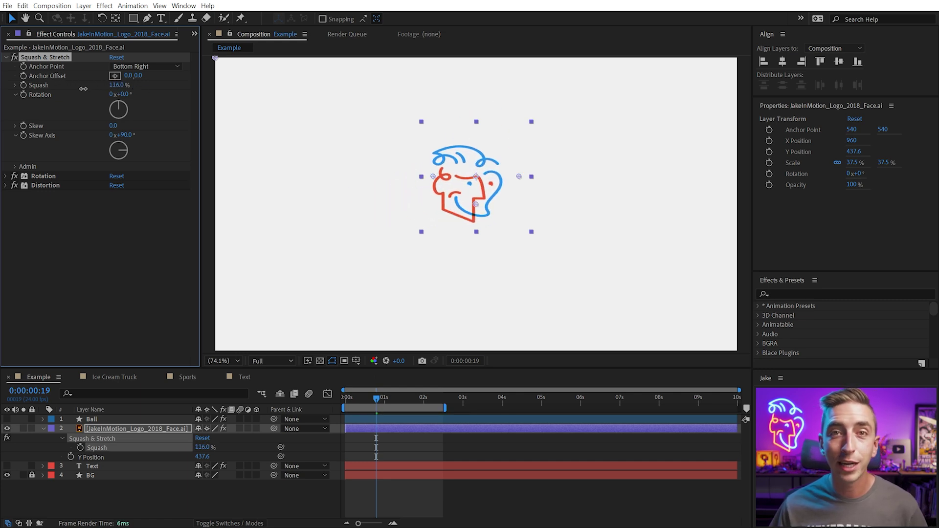
left_click(142, 66)
left_click(149, 89)
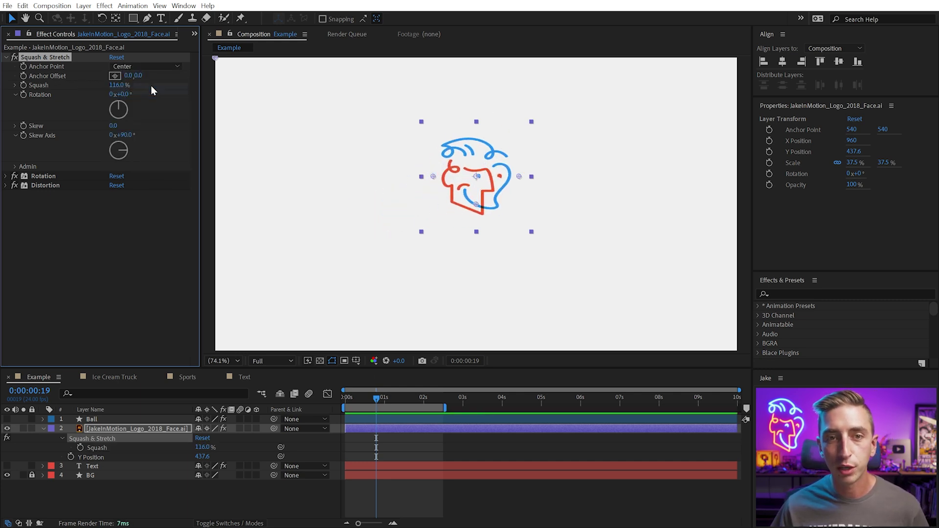
Step: Rotate the logo's squash direction to 29° and settle Squash at 95.0%
left_click_drag(120, 85, 96, 88)
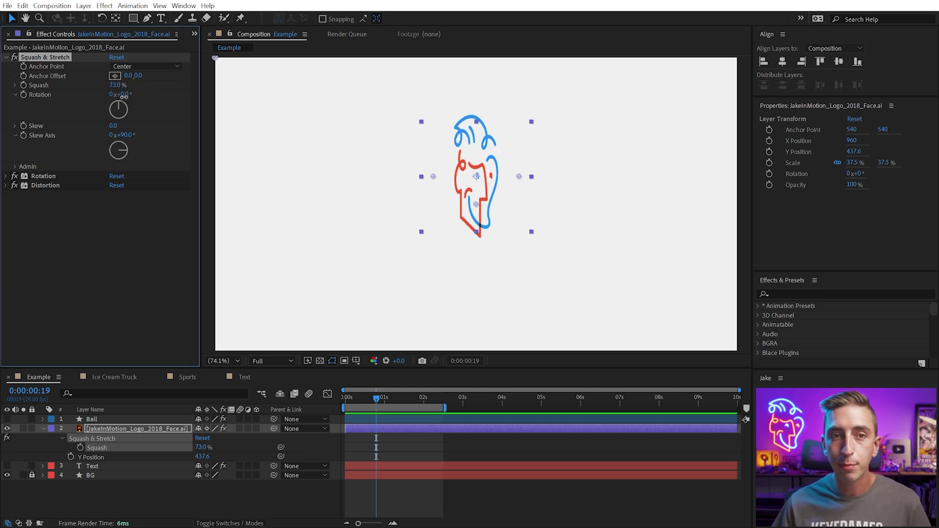
left_click_drag(124, 97, 104, 85)
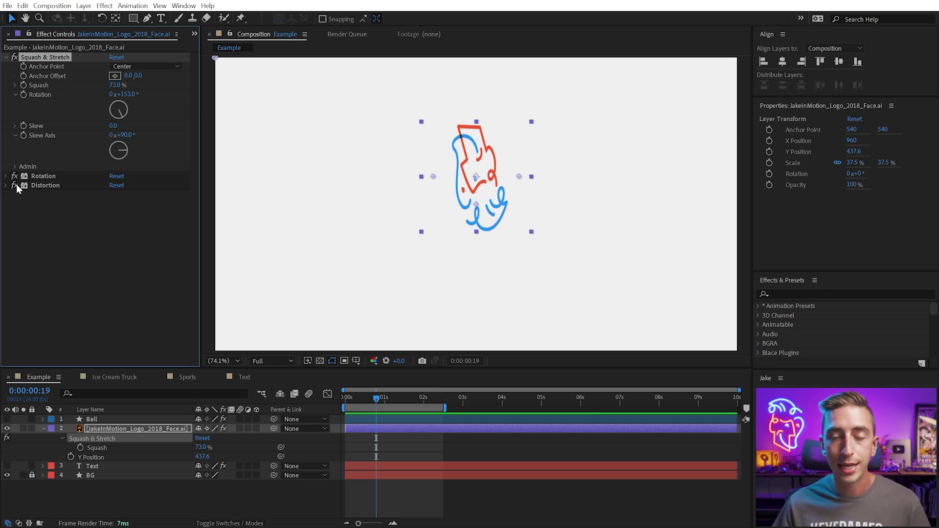
left_click_drag(111, 84, 43, 103)
left_click_drag(117, 85, 147, 84)
left_click_drag(120, 95, 138, 92)
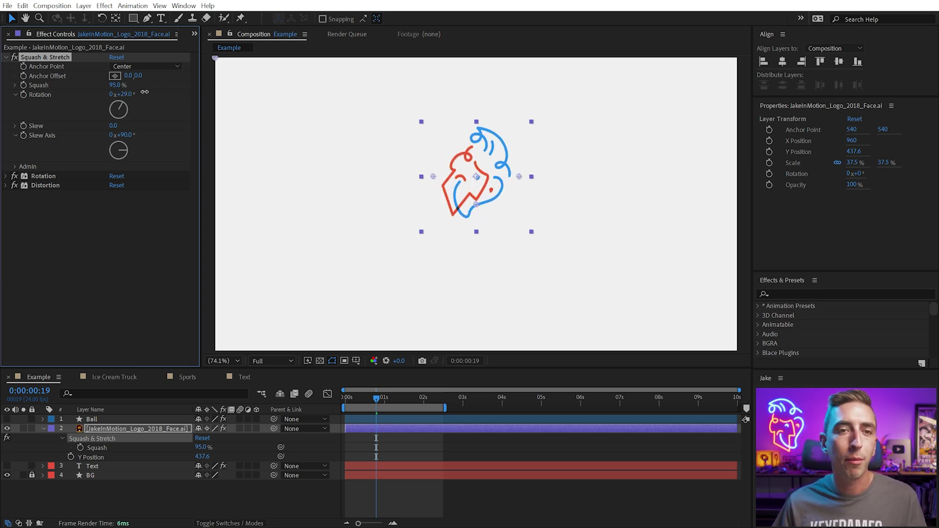
left_click_drag(108, 90, 104, 93)
left_click_drag(110, 85, 115, 84)
Step: Reset Squash to 100, then stretch the logo to 55.0% with Skew 44.0 on a 33° axis
left_click_drag(116, 126, 125, 125)
left_click(126, 94)
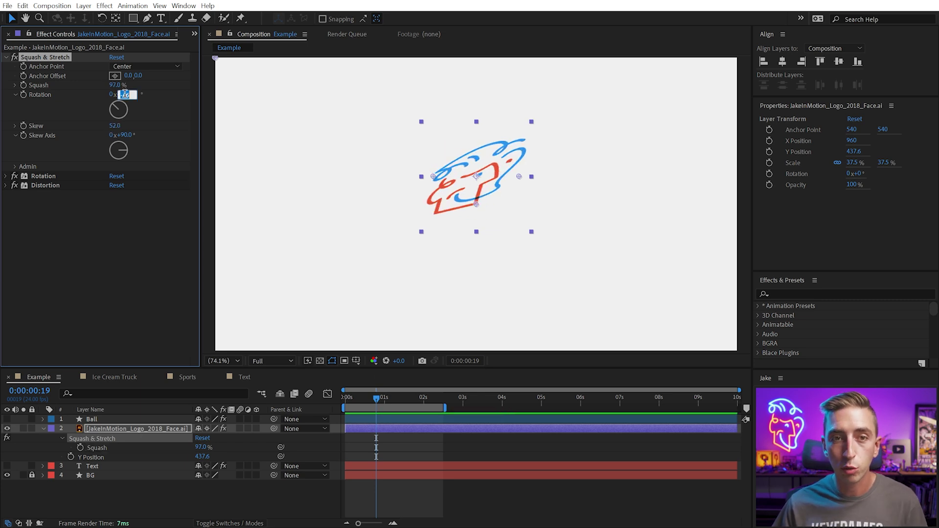
left_click_drag(115, 84, 141, 80)
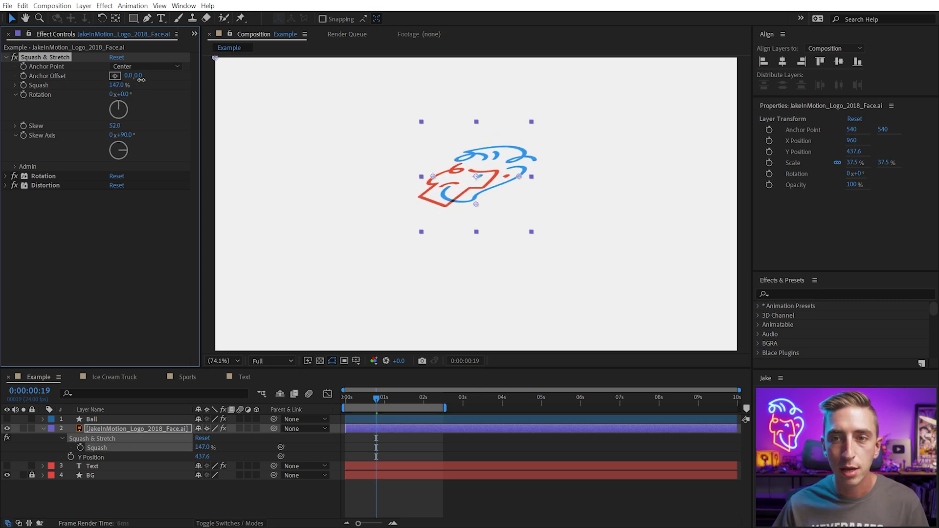
left_click(117, 85)
type("100")
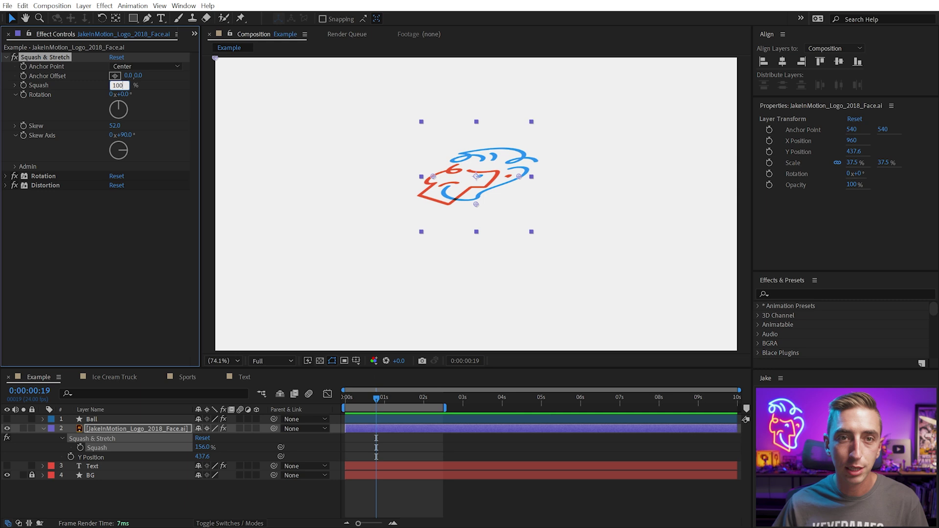
mouse_move(116, 126)
left_mouse_down()
mouse_move(82, 125)
mouse_move(128, 126)
mouse_move(97, 126)
mouse_move(69, 180)
mouse_move(113, 135)
mouse_move(100, 126)
mouse_move(126, 127)
mouse_move(102, 134)
left_mouse_up()
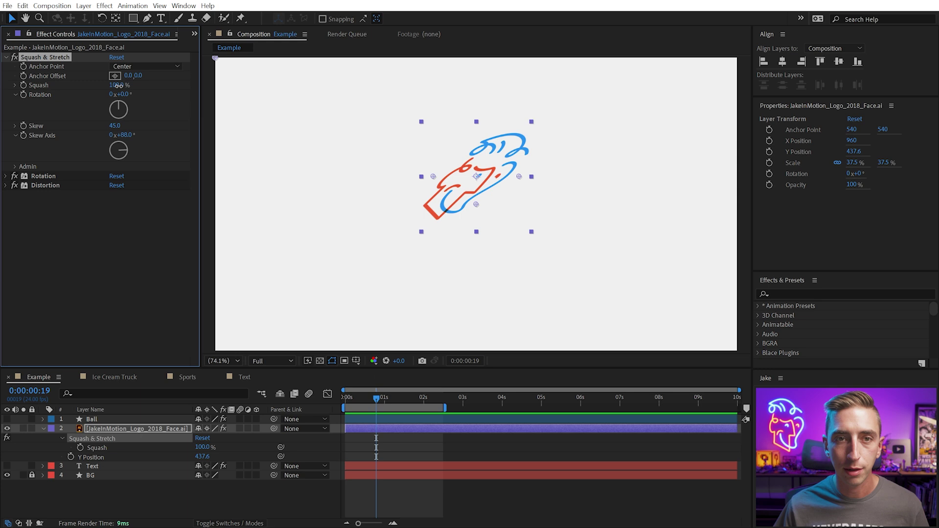
left_click_drag(119, 85, 105, 85)
left_click_drag(116, 125, 95, 142)
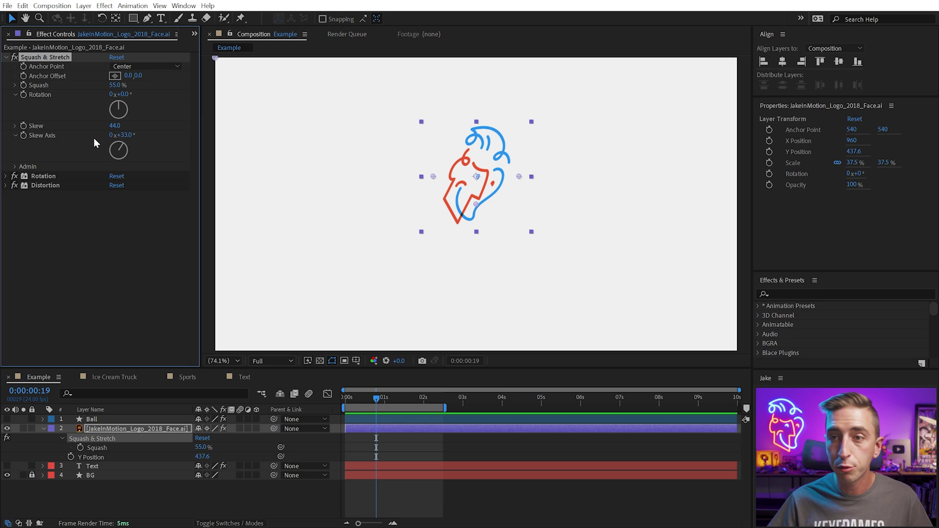
Step: Remove every effect from the face logo layer, restoring its undistorted shape
left_click(15, 167)
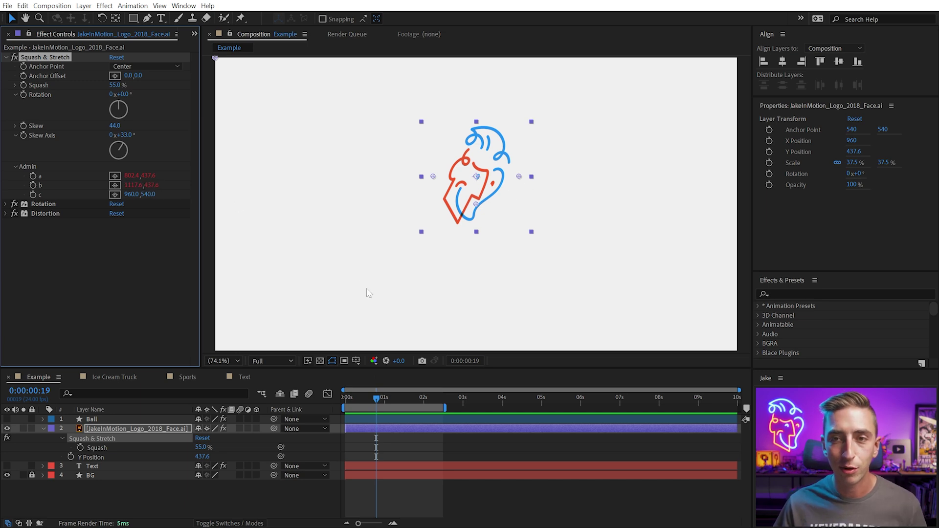
left_click(420, 302)
left_click(121, 429)
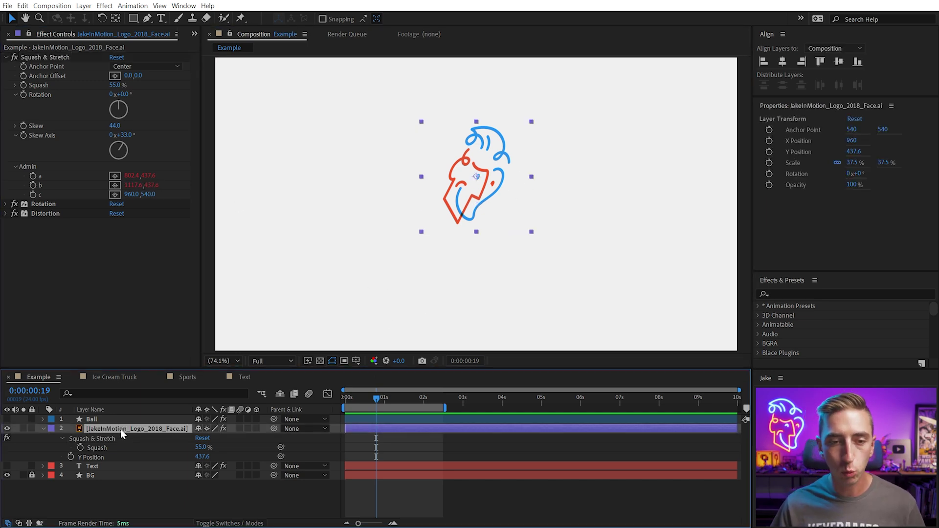
key("ctrl+shift+e")
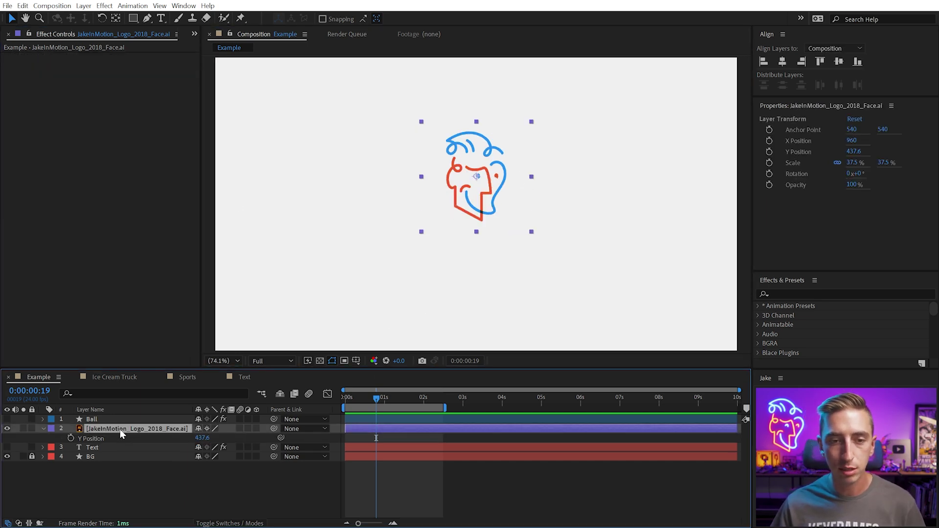
Step: Unhide the Ball layer and select its Squash & Stretch, Rotation and Distortion effects
left_click(95, 421)
left_click(7, 419)
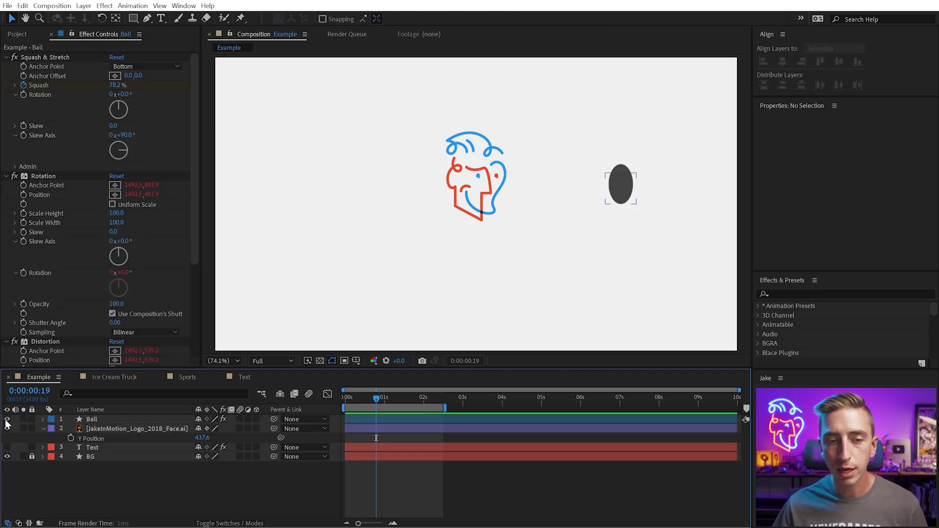
left_click(101, 422)
key("e")
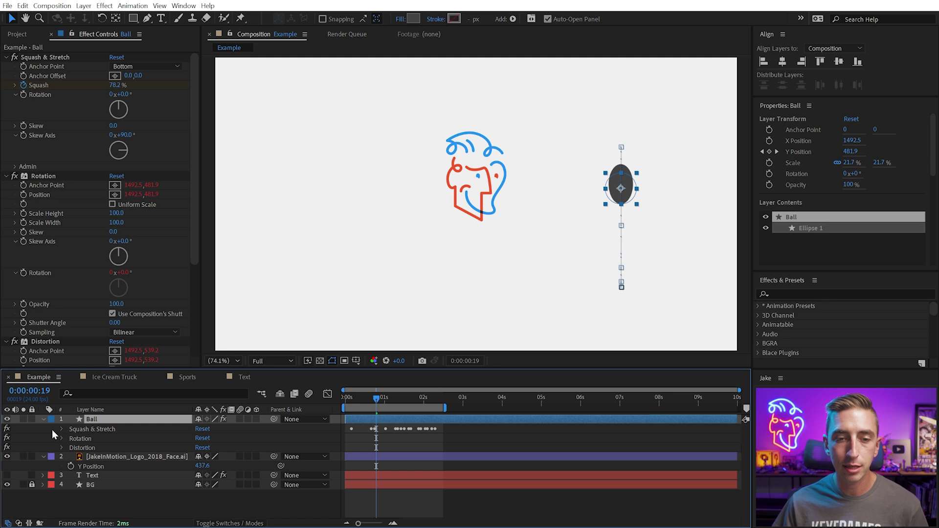
left_click_drag(51, 429, 77, 447)
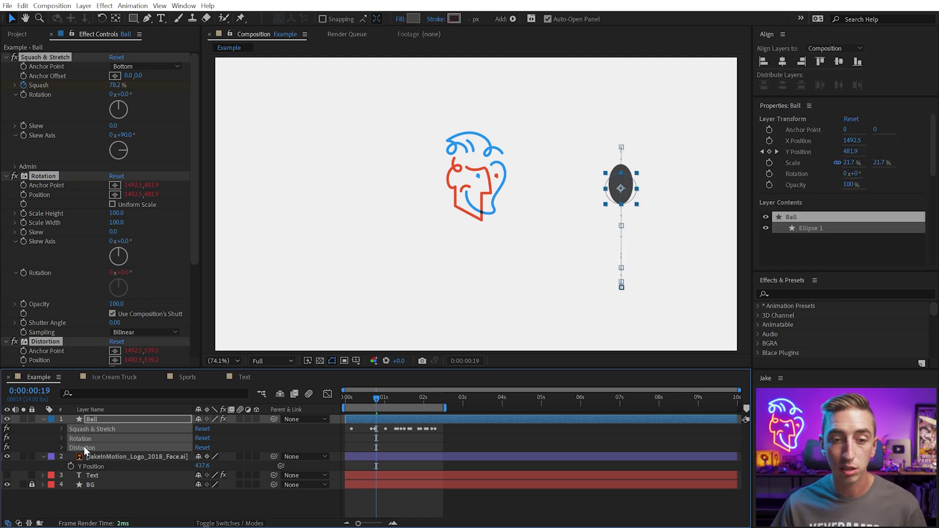
Step: Paste the ball's three effects onto the face logo layer and preview the bounce
left_click(93, 456)
mouse_move(372, 398)
left_mouse_down()
mouse_move(350, 402)
mouse_move(367, 407)
mouse_move(354, 402)
left_mouse_up()
key("ctrl+v")
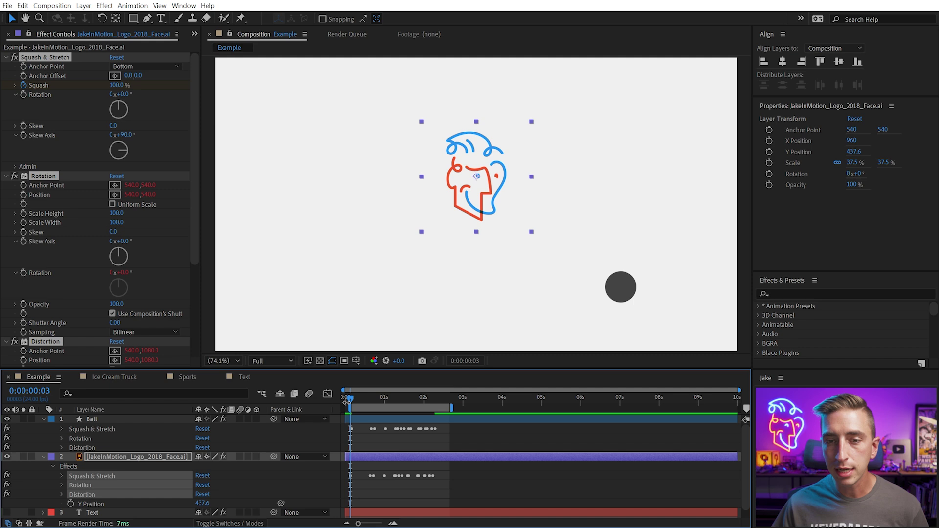
key("space")
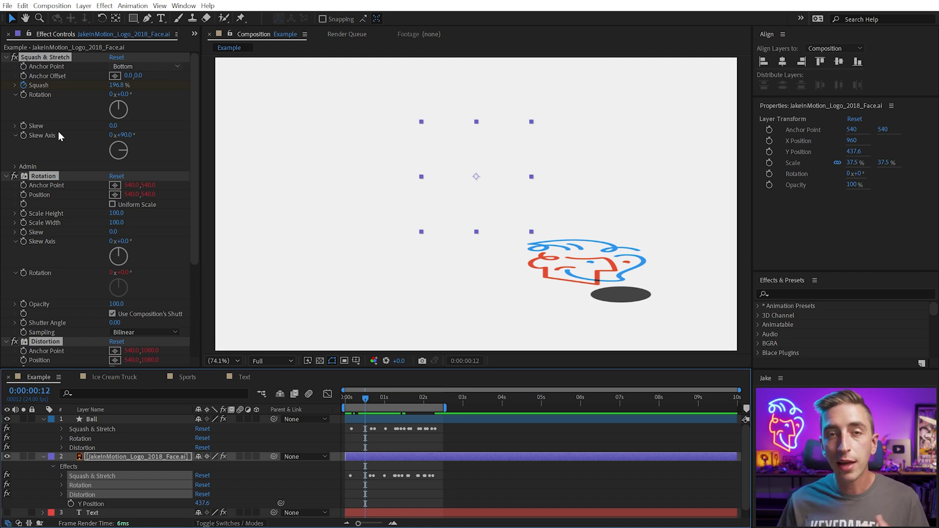
Step: Reset the Admin group's a, b, c point values in Effect Controls
left_click(58, 167)
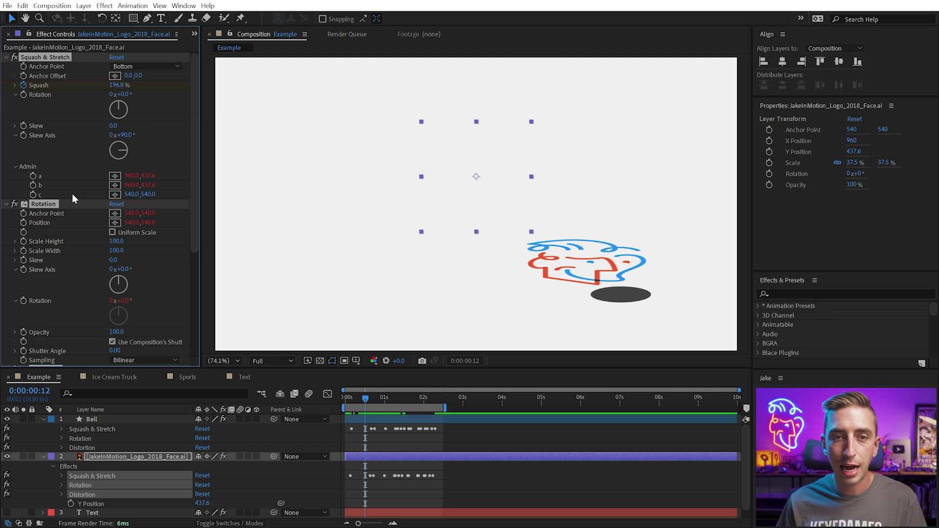
right_click(40, 196)
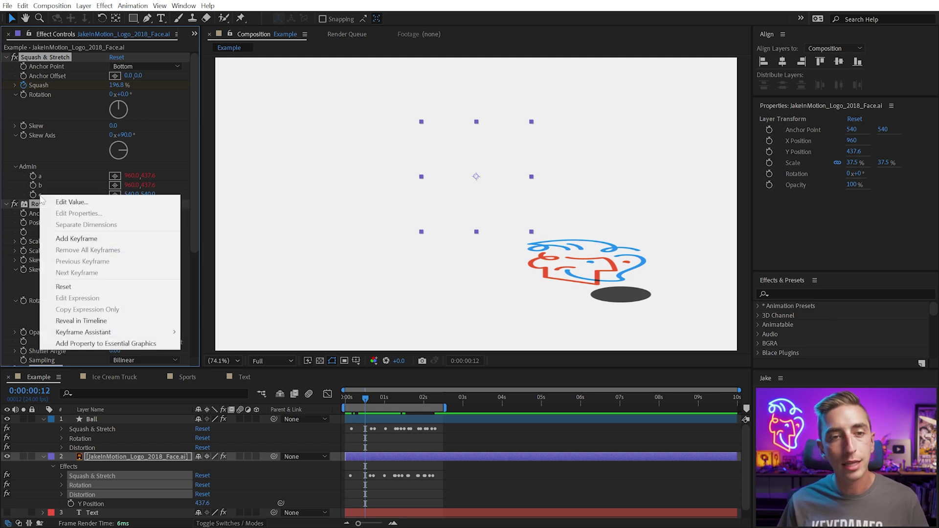
left_click(84, 285)
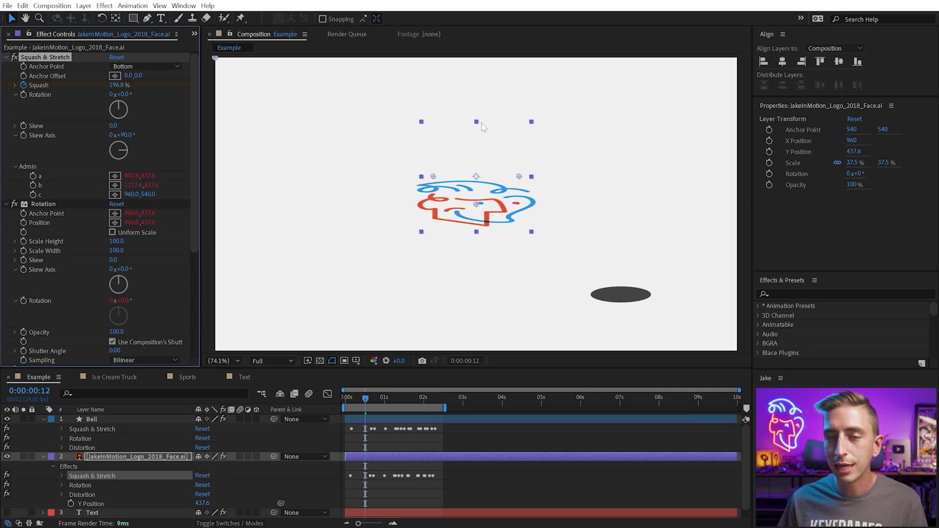
right_click(484, 179)
left_click(169, 183)
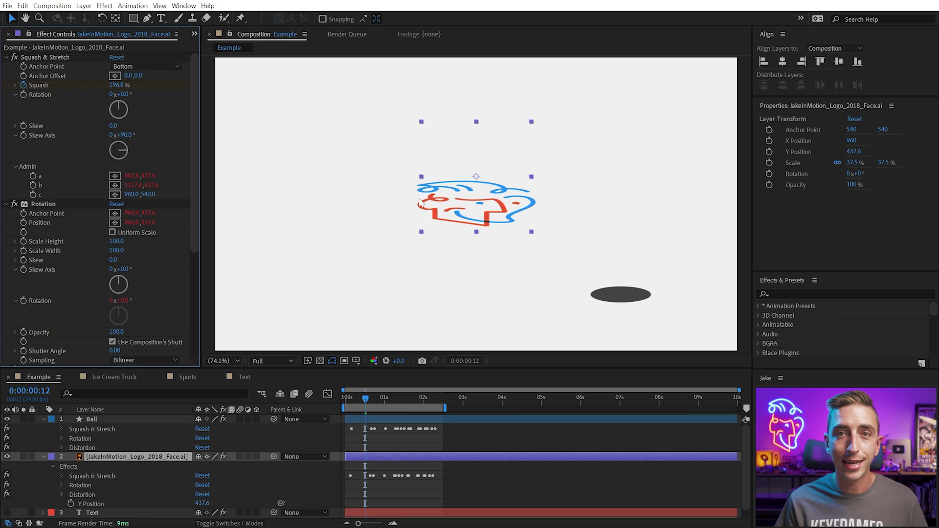
Step: Preview the logo and reset Admin and Rotation so it squashes flat to 196.8%
key("ctrl+a")
key("space")
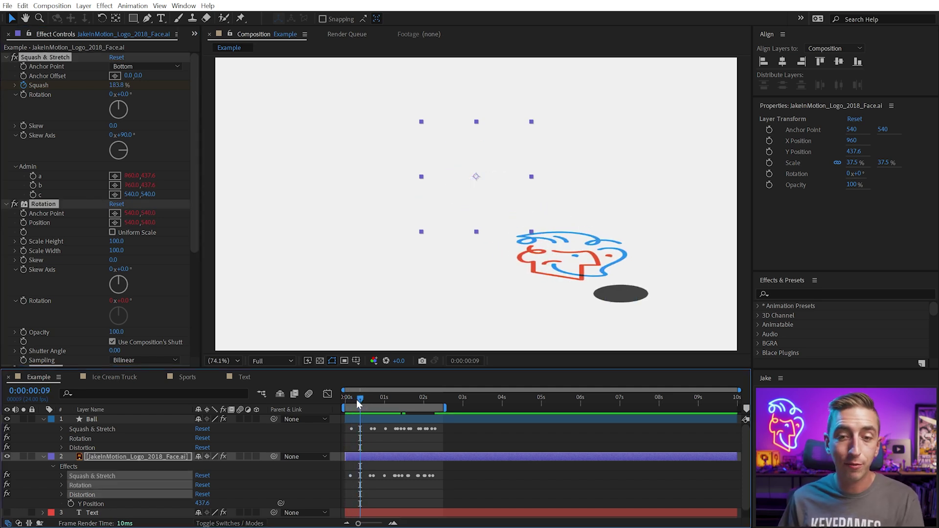
left_click_drag(357, 400, 372, 400)
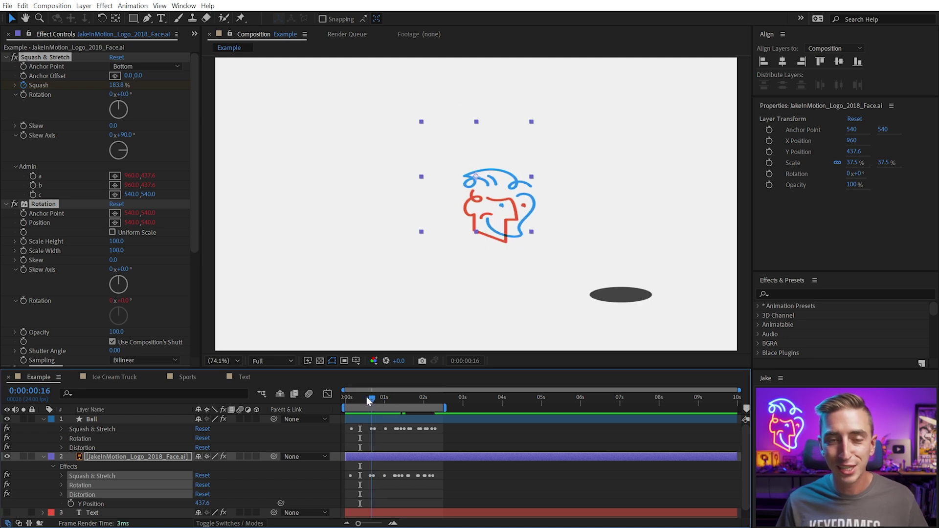
right_click(40, 196)
left_click(67, 290)
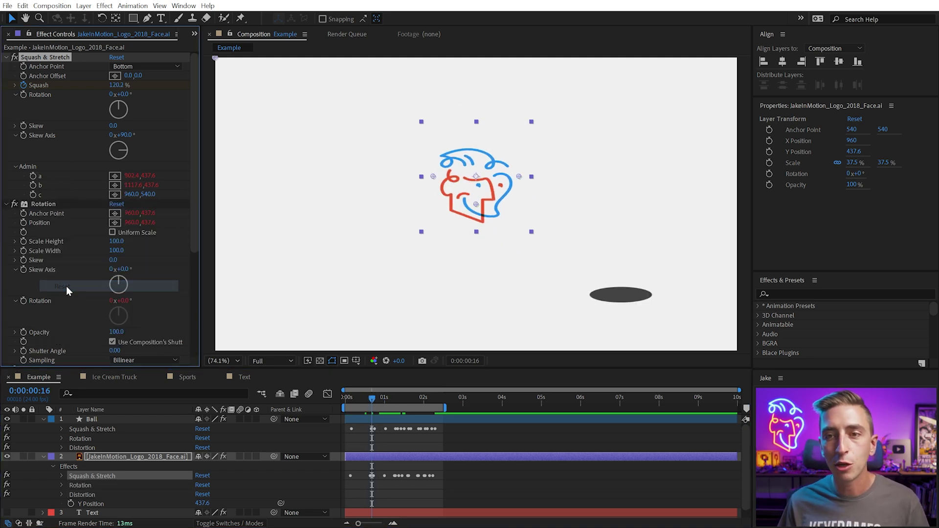
mouse_move(359, 400)
left_mouse_down()
mouse_move(385, 405)
mouse_move(365, 404)
left_mouse_up()
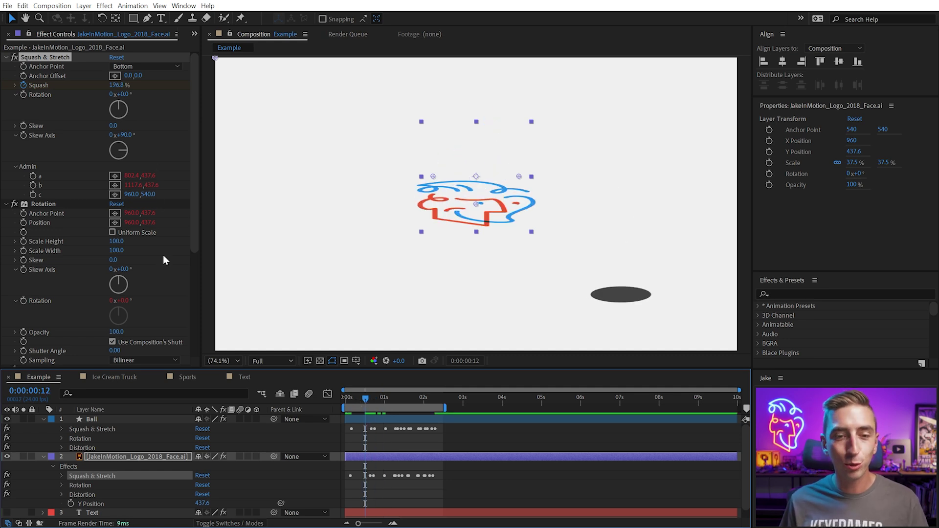
Step: Play the Ice Cream Truck composition in an enlarged viewer, framing the truck
left_click(119, 377)
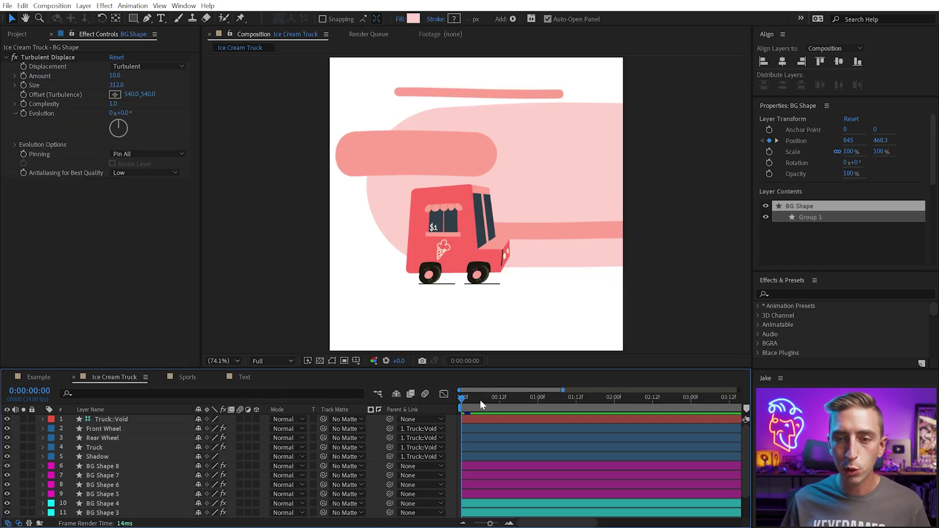
key("space")
key("grave")
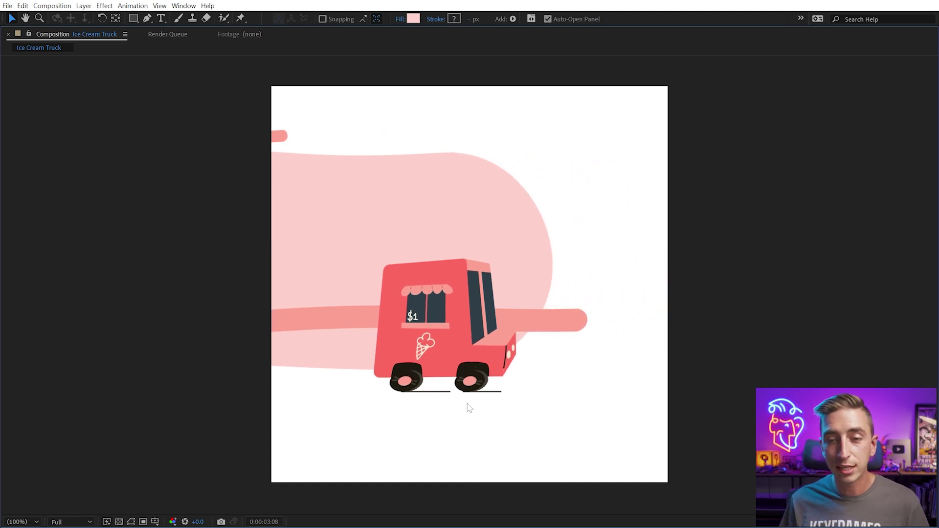
scroll(469, 408, "up", 1)
left_click_drag(452, 284, 439, 300)
key("grave")
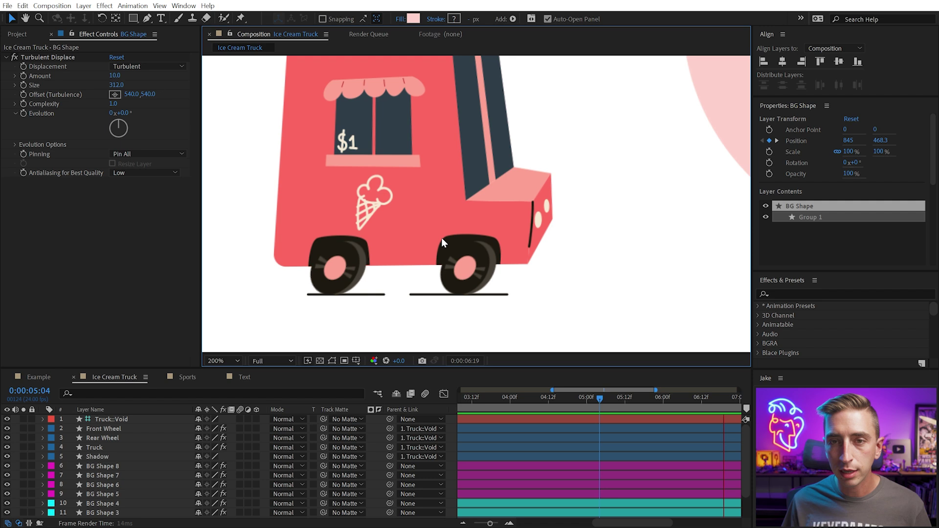
left_click_drag(434, 151, 465, 176)
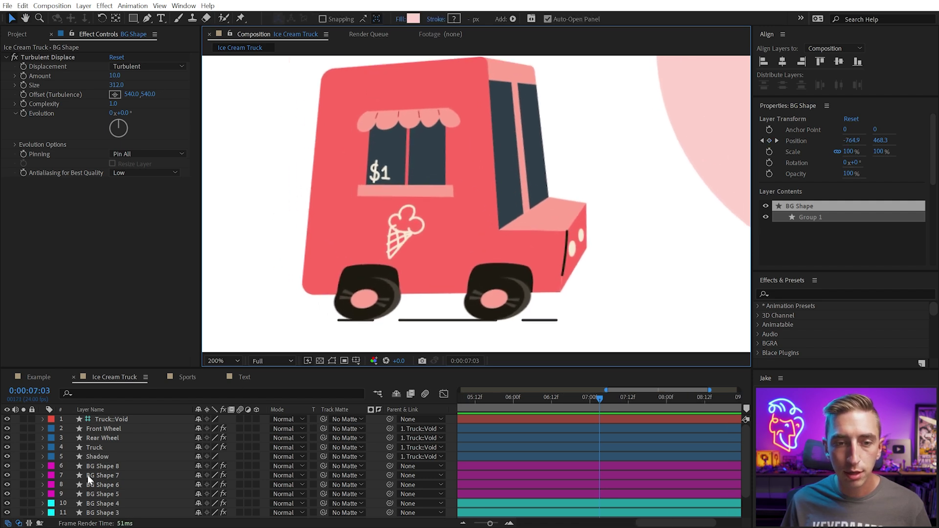
Step: Turn effects off and back on for Front Wheel, Rear Wheel and Truck, then fit the comp
left_click(223, 429)
left_click(225, 430)
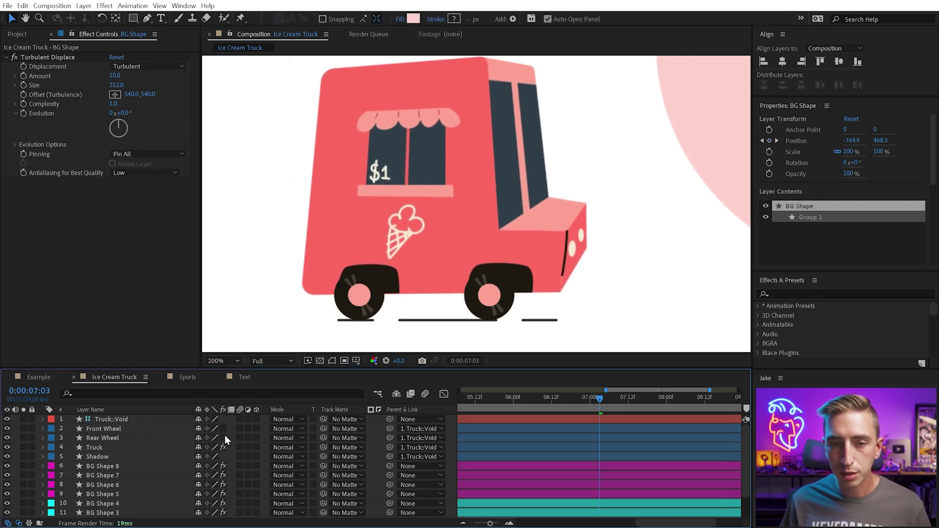
key("space")
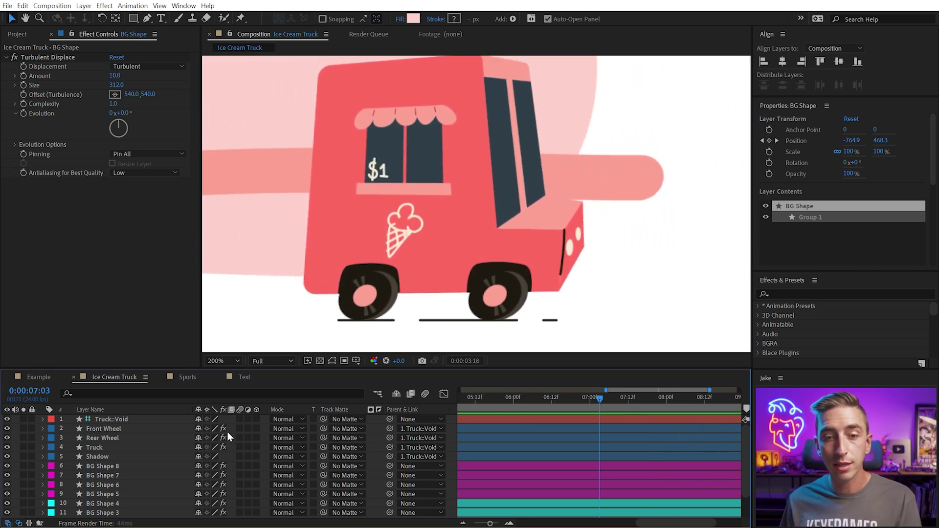
left_click_drag(223, 429, 227, 459)
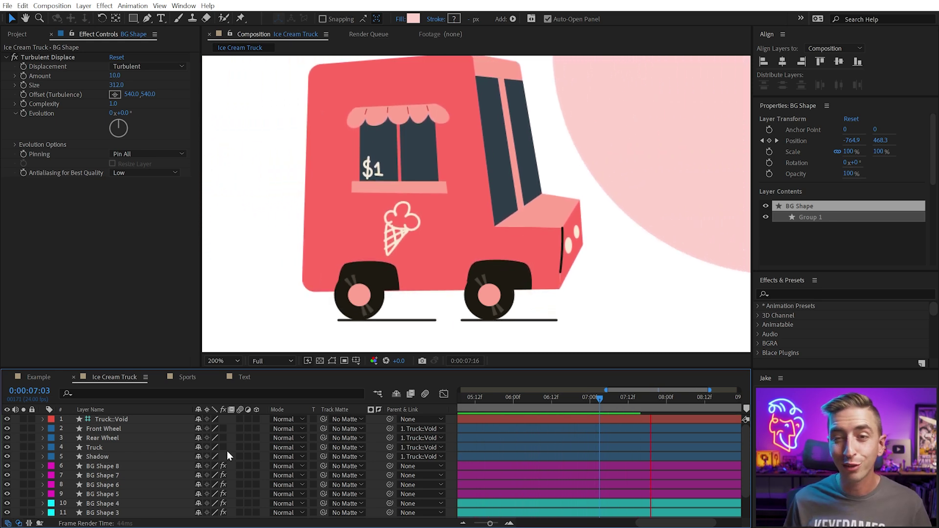
left_click_drag(224, 448, 222, 428)
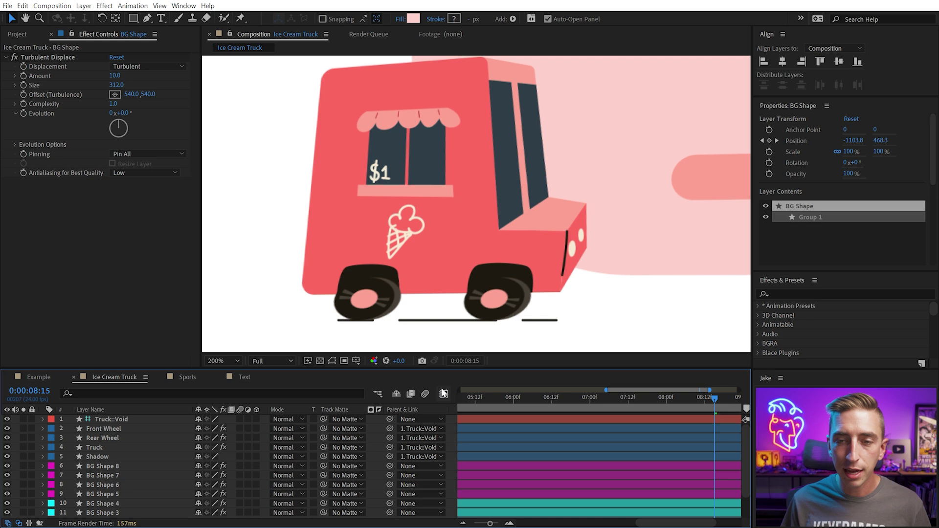
key("shift+slash")
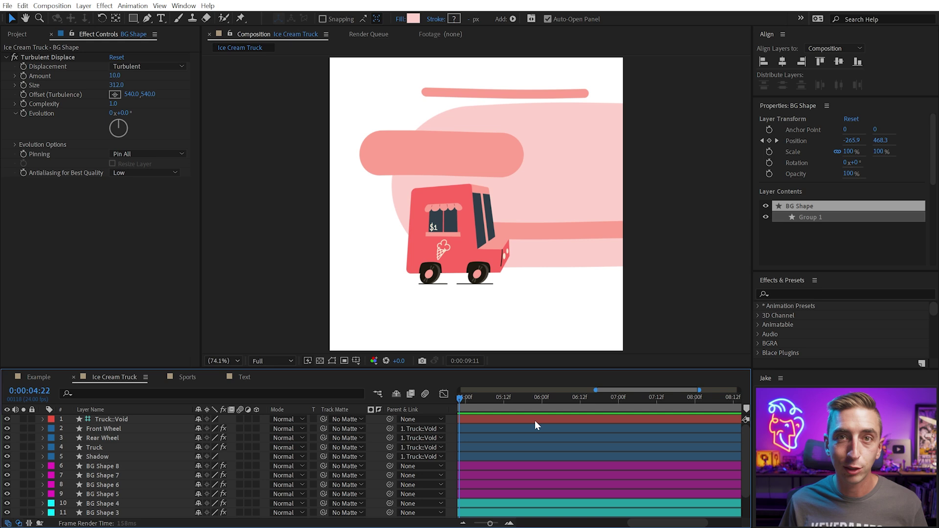
Step: In the Text comp, enable the Squish layer's seven effects, Fill through Drop Shadow
left_click(241, 377)
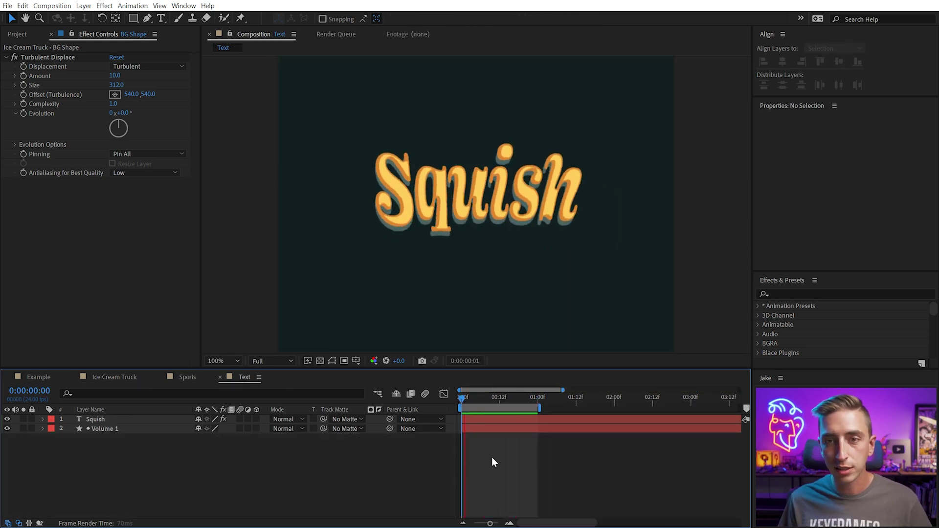
left_click(95, 418)
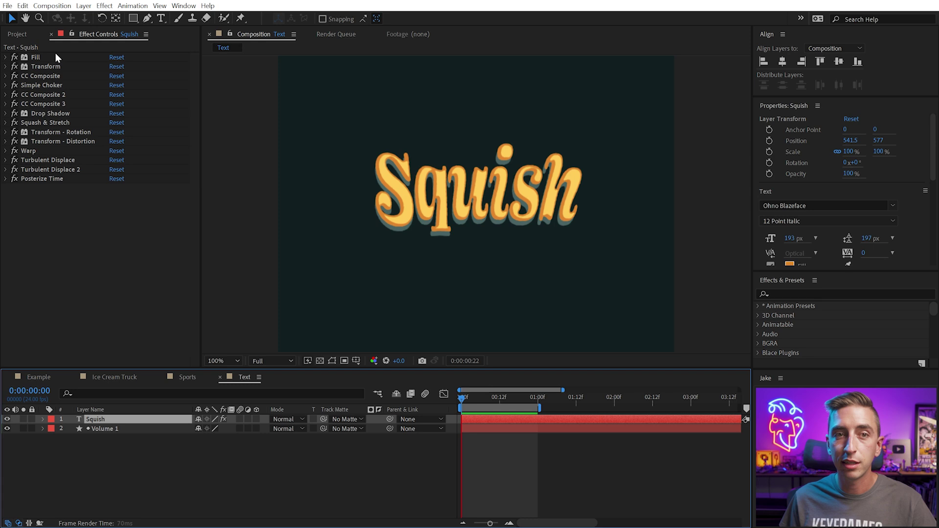
left_click(47, 115)
left_click(35, 57, "shift")
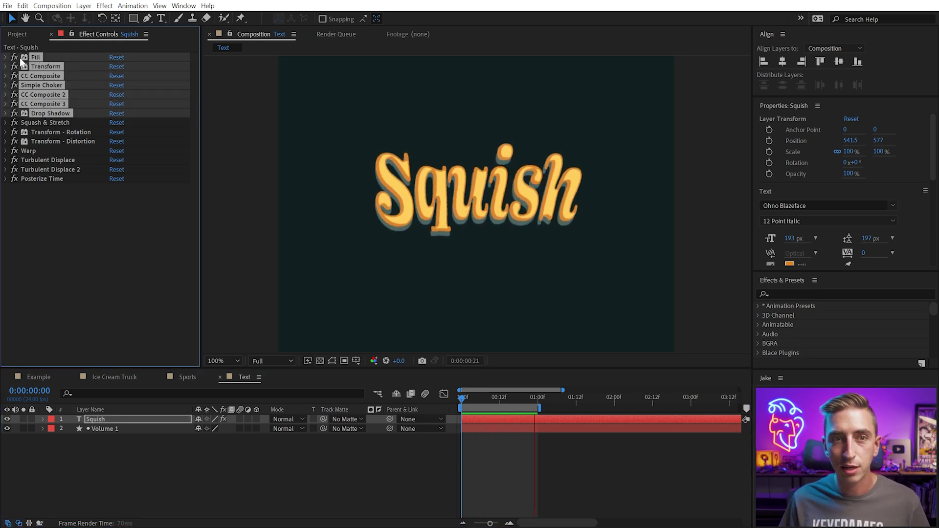
left_click(16, 56)
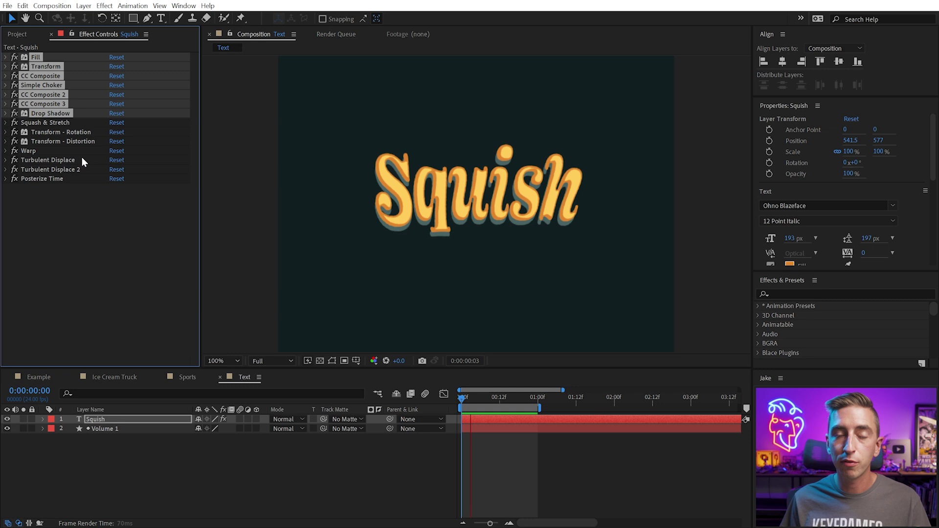
left_click(78, 209)
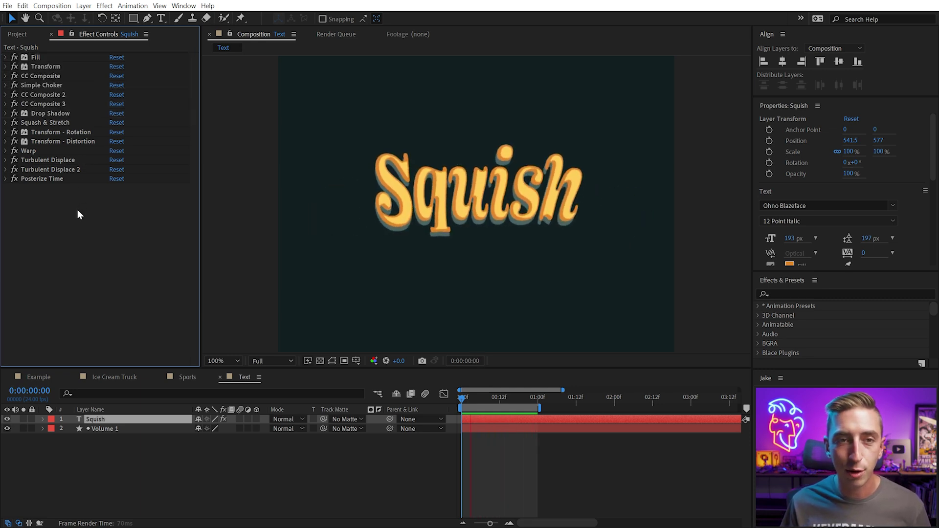
Step: Expand Warp settings (Arc, Bend 4, Vertical Distortion -38), then go to the Sports comp
left_click(34, 151)
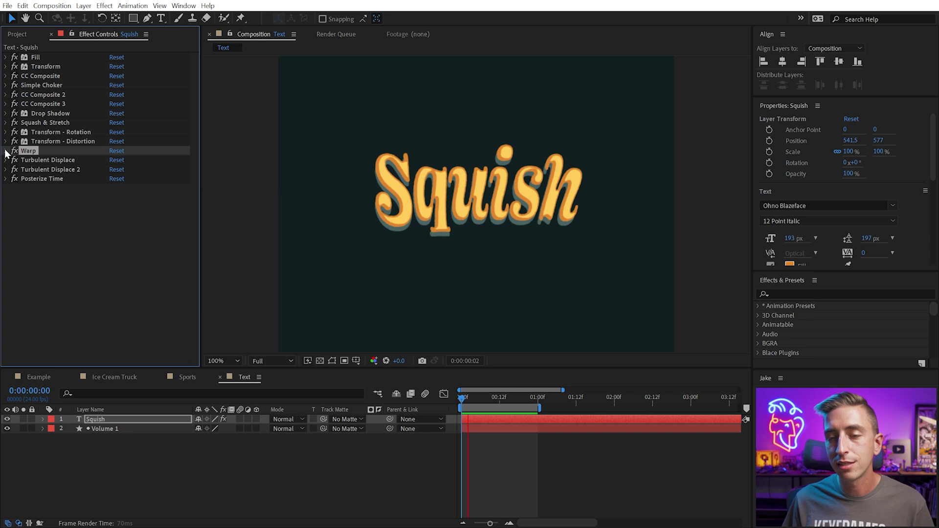
left_click(5, 151)
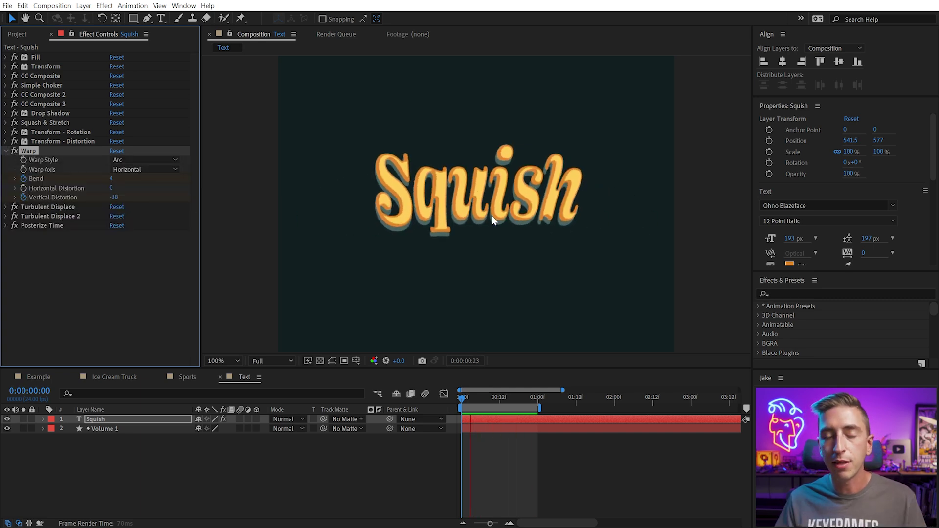
left_click(186, 377)
Step: Preview the sports balls, then disable effects on Baseball, Tennis Ball, Basketball, Ground and BG
key("space")
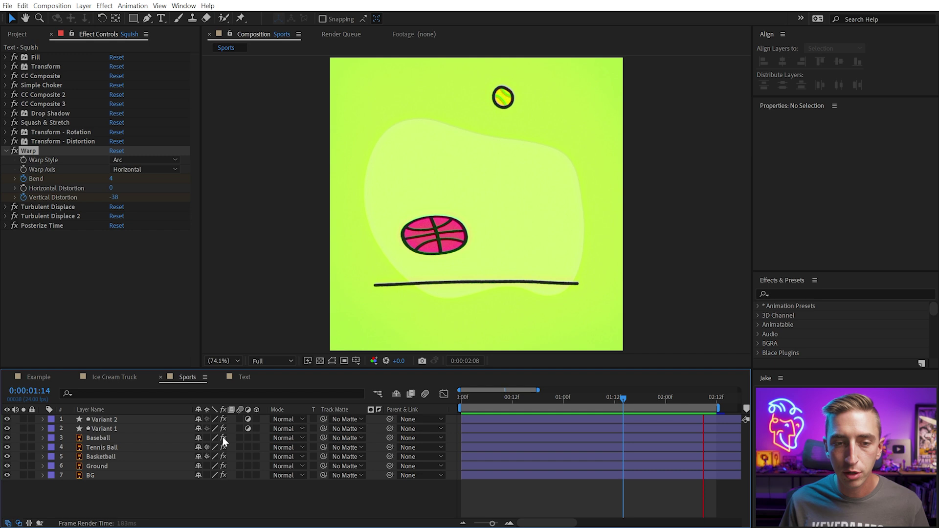
left_click_drag(222, 437, 223, 476)
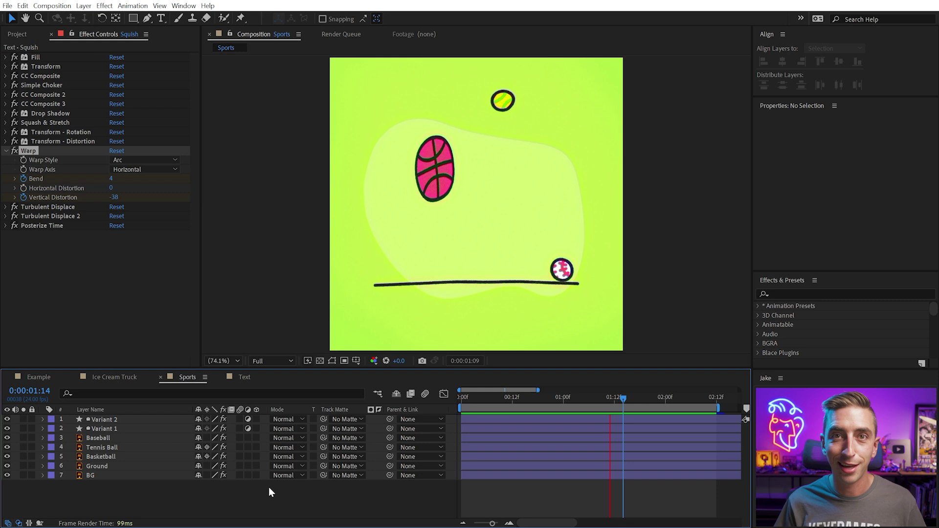
Step: Find Squash and Stretch under Animation Presets > User Presets and reveal it in Explorer
key("space")
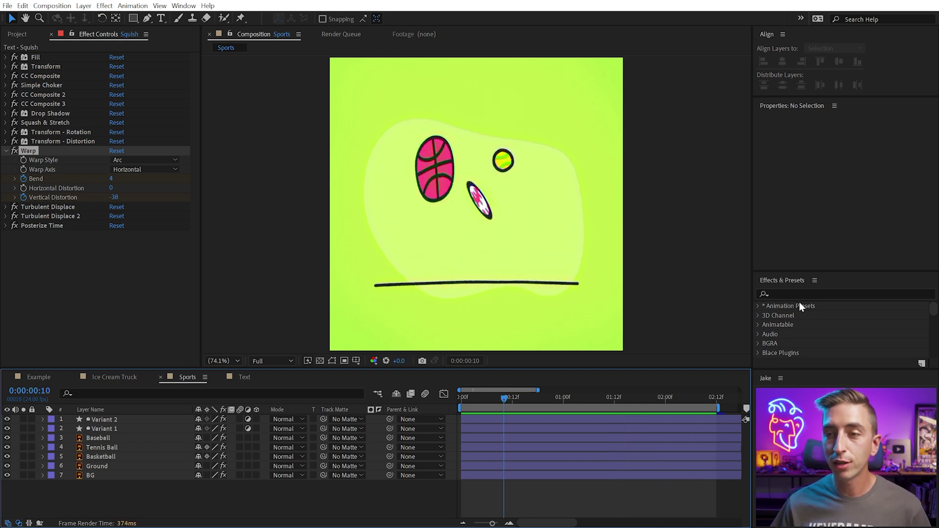
left_click(758, 305)
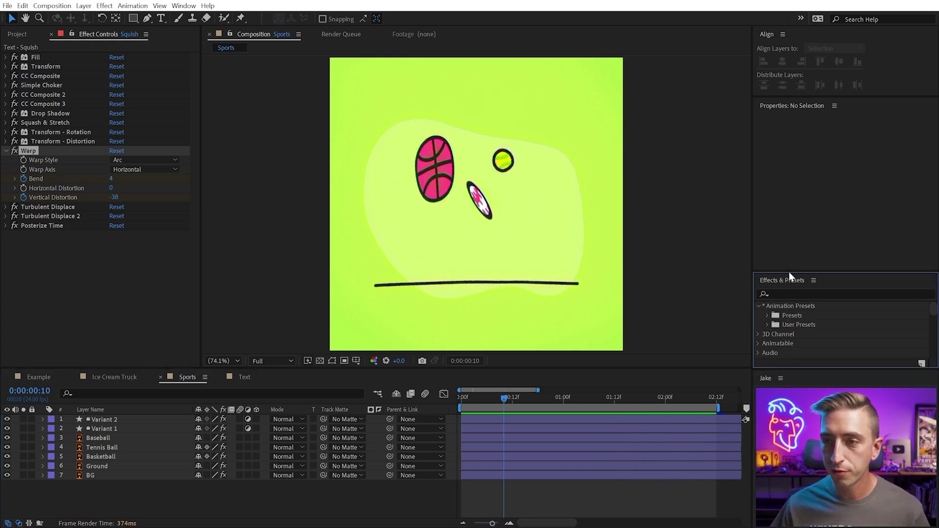
left_click(767, 325)
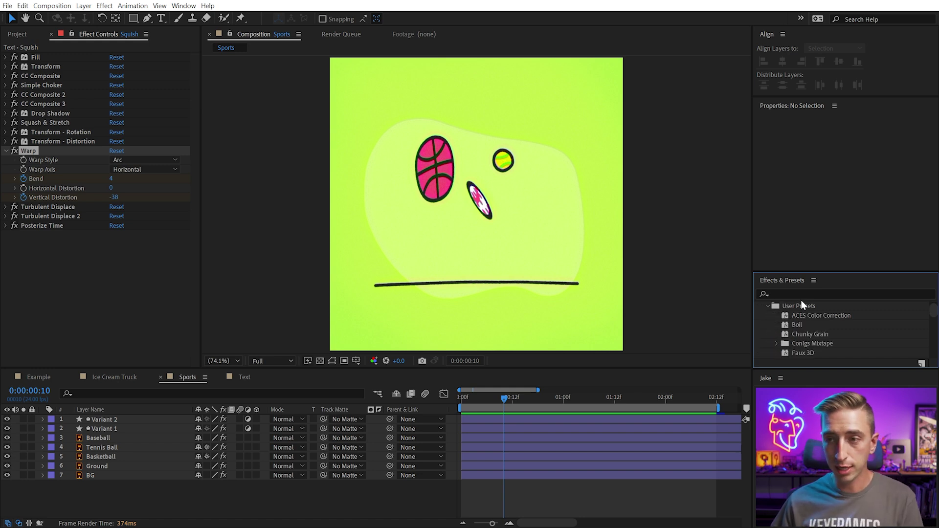
scroll(805, 318, "down", 5)
left_click(813, 320)
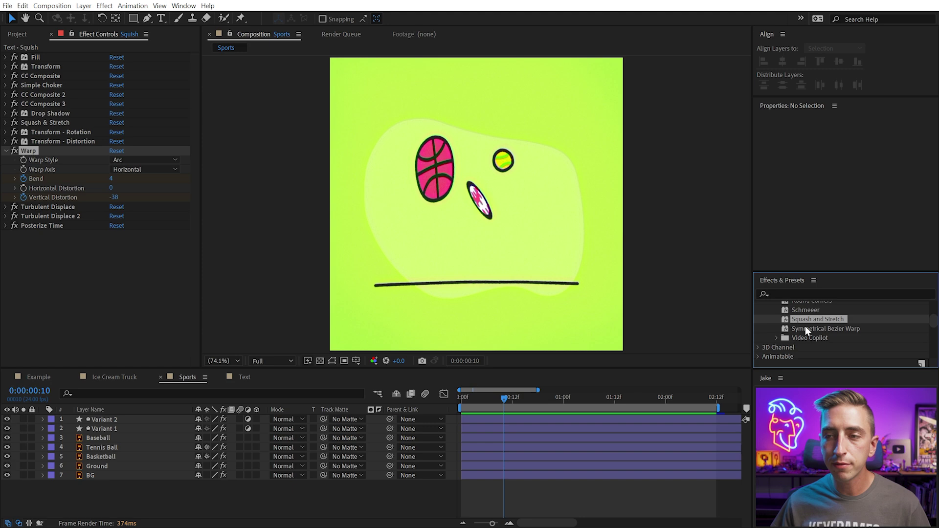
left_click(814, 280)
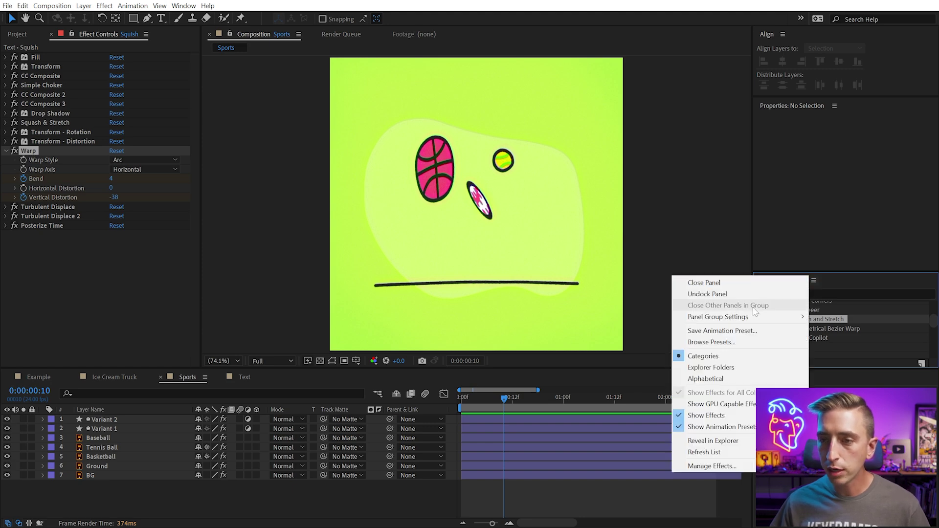
left_click(736, 446)
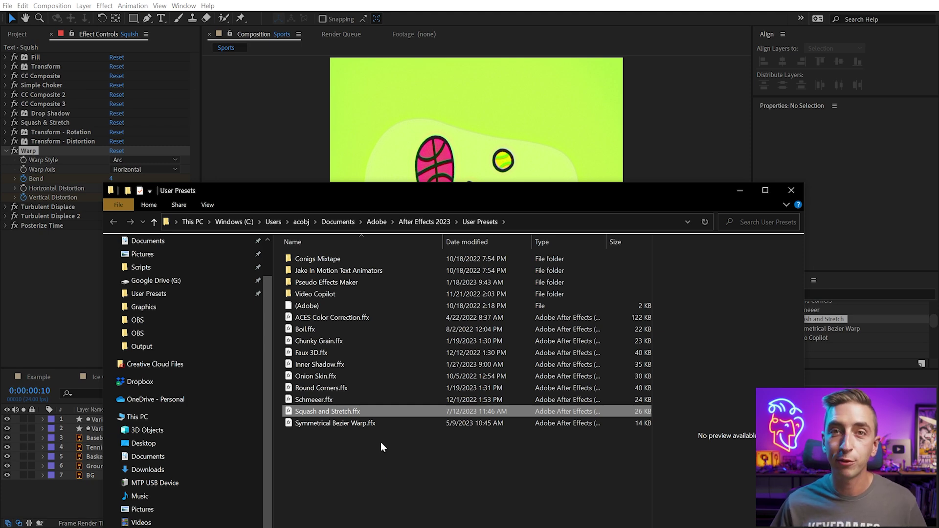
Step: Close File Explorer and refresh the Effects & Presets list
left_click(792, 190)
left_click(814, 280)
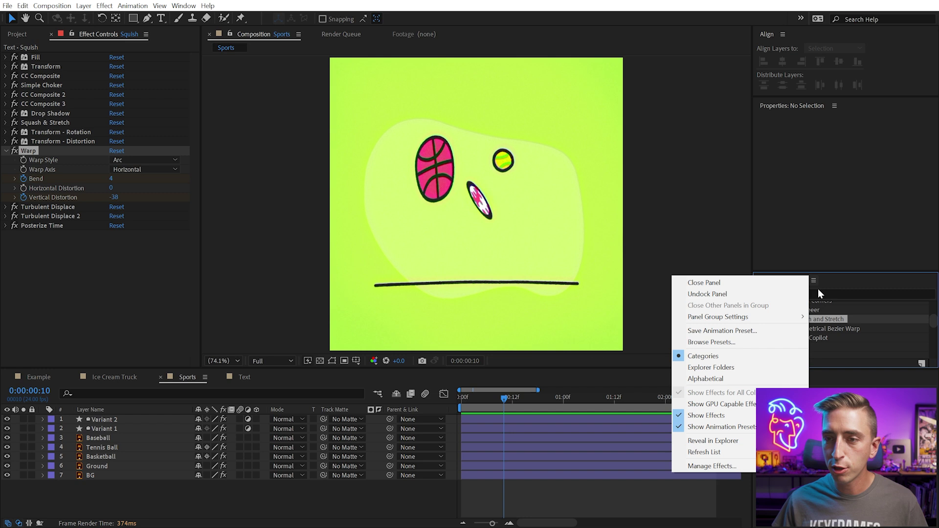
left_click(731, 453)
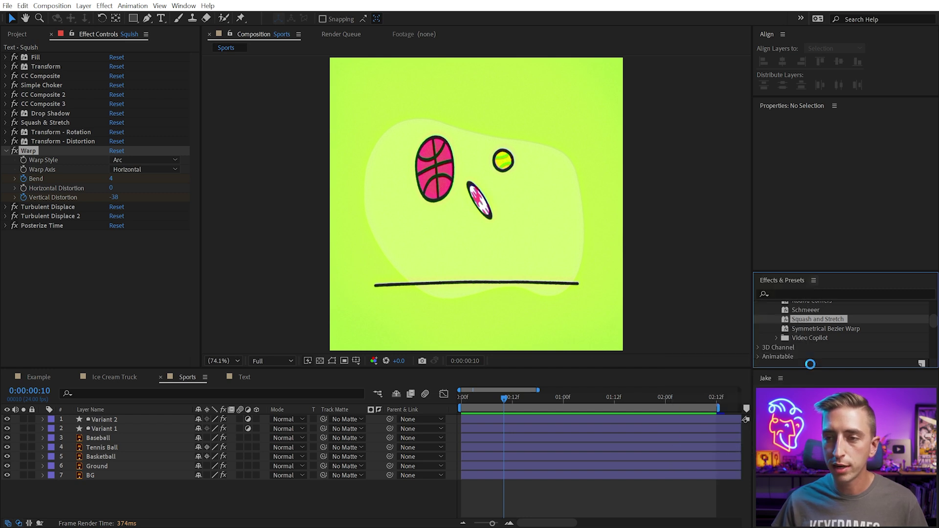